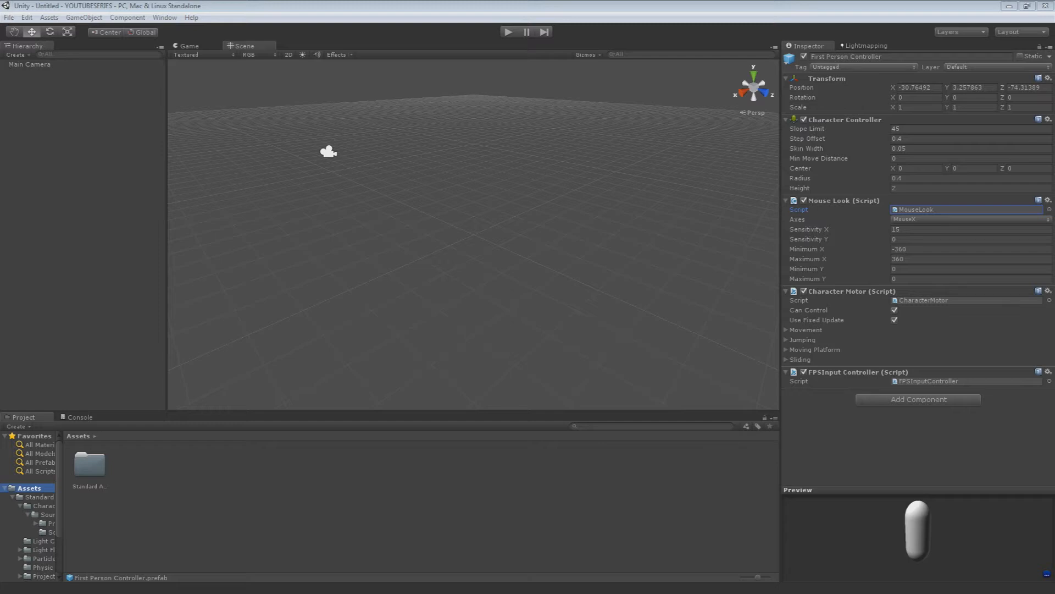
# Examine the empty scene around the Main Camera and compare it with the Game view
pyautogui.keyDown('alt'); pyautogui.moveTo(558, 200); pyautogui.dragTo(455, 298); pyautogui.keyUp('alt')
pyautogui.press('q')
pyautogui.press('w')
pyautogui.press('q')
pyautogui.moveTo(454, 298); pyautogui.dragTo(426, 210, button='middle')
pyautogui.moveTo(426, 262); pyautogui.dragTo(500, 258, button='right')
pyautogui.press('w')
pyautogui.click(500, 259)
pyautogui.moveTo(583, 245); pyautogui.dragTo(474, 333, button='right')
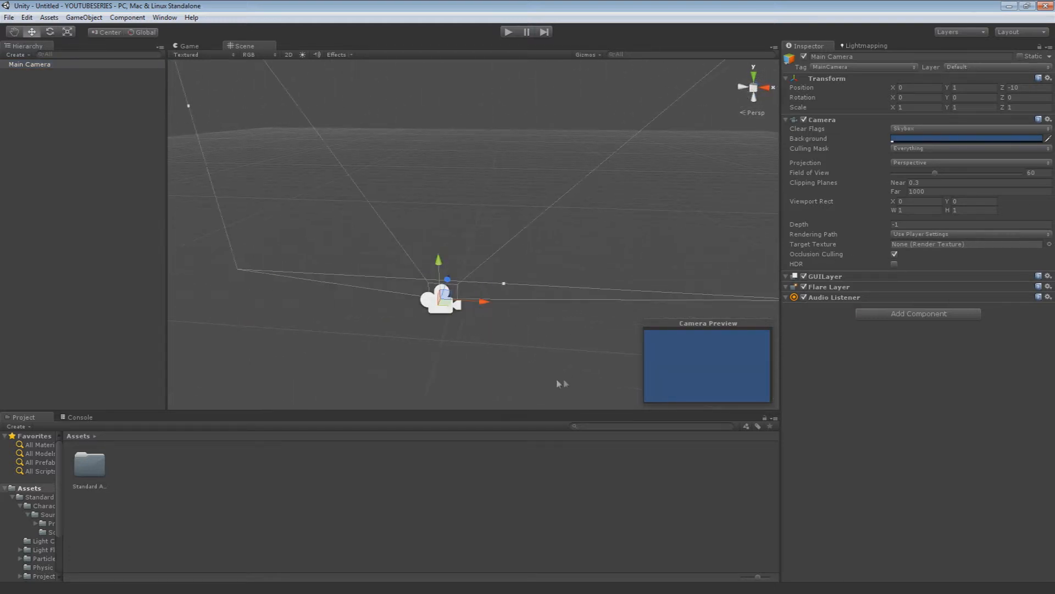
pyautogui.click(185, 45)
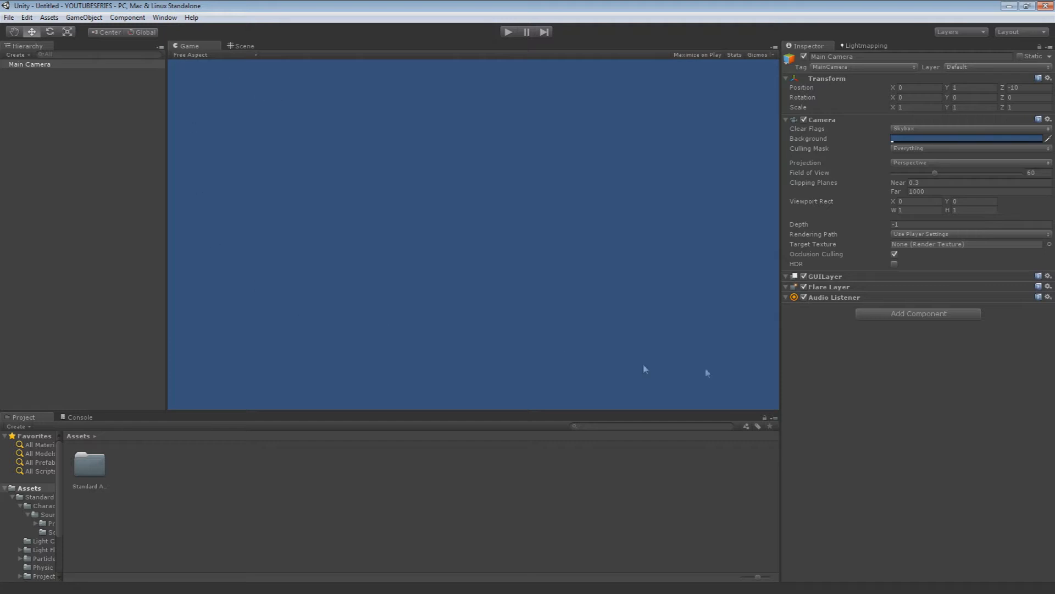
# Detach the Lightmapping view from beside the Inspector and close it
pyautogui.click(866, 47)
pyautogui.moveTo(860, 49); pyautogui.dragTo(548, 308)
pyautogui.moveTo(198, 208); pyautogui.dragTo(496, 493)
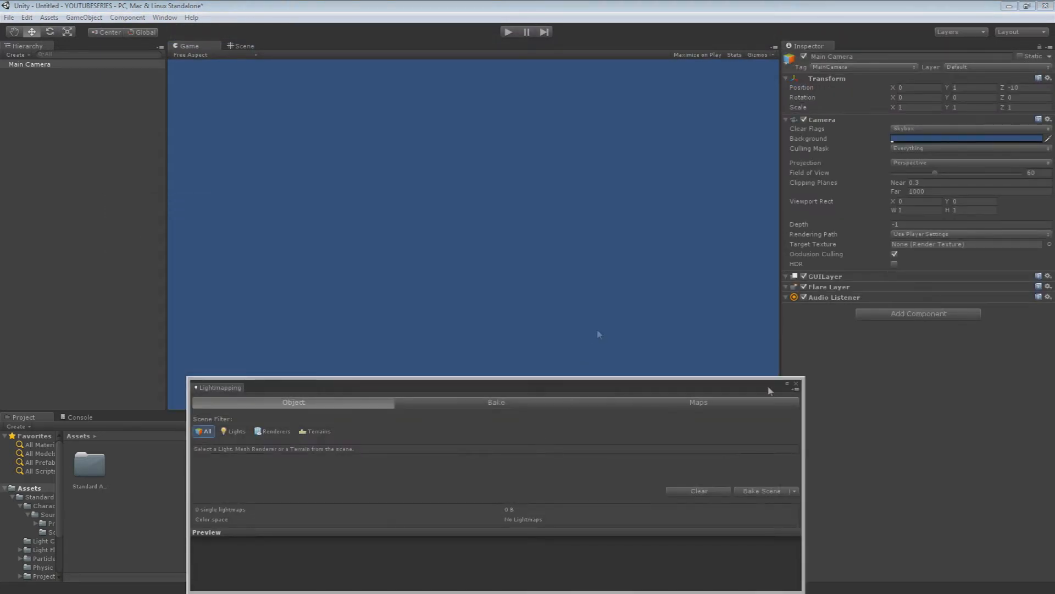
pyautogui.click(796, 381)
# Look over the Console, the project's asset folders, the Main Camera in the Hierarchy and Scene view, and the available editor windows
pyautogui.click(78, 417)
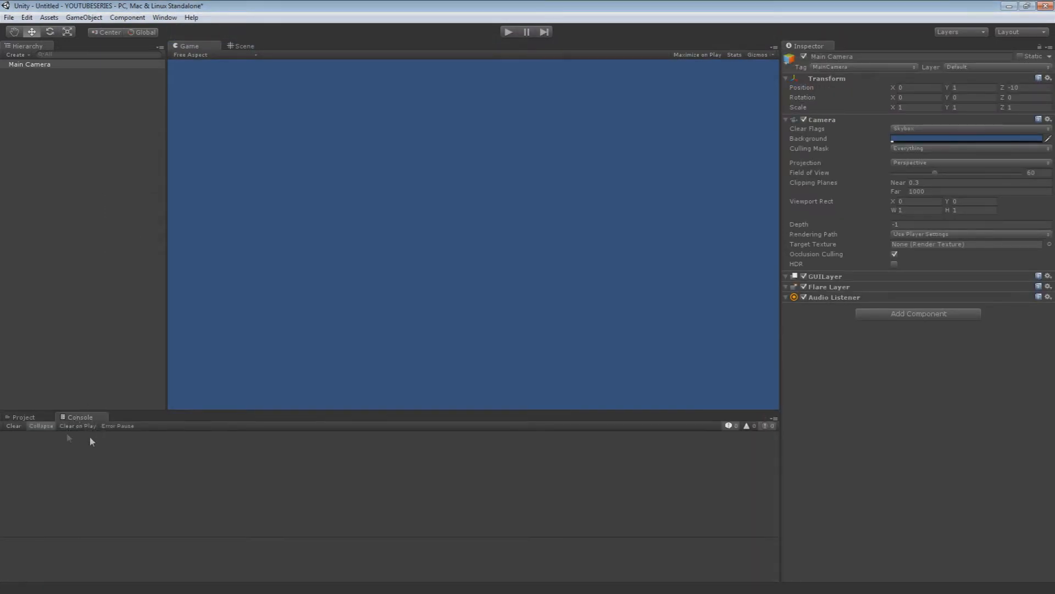
pyautogui.click(33, 418)
pyautogui.click(39, 497)
pyautogui.click(41, 549)
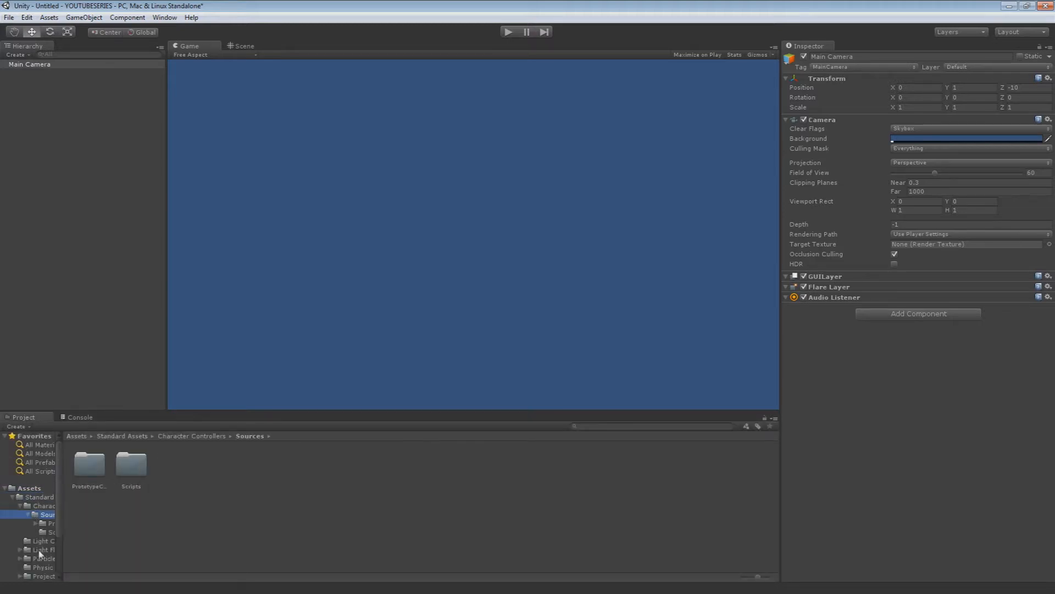
pyautogui.click(30, 488)
pyautogui.click(34, 66)
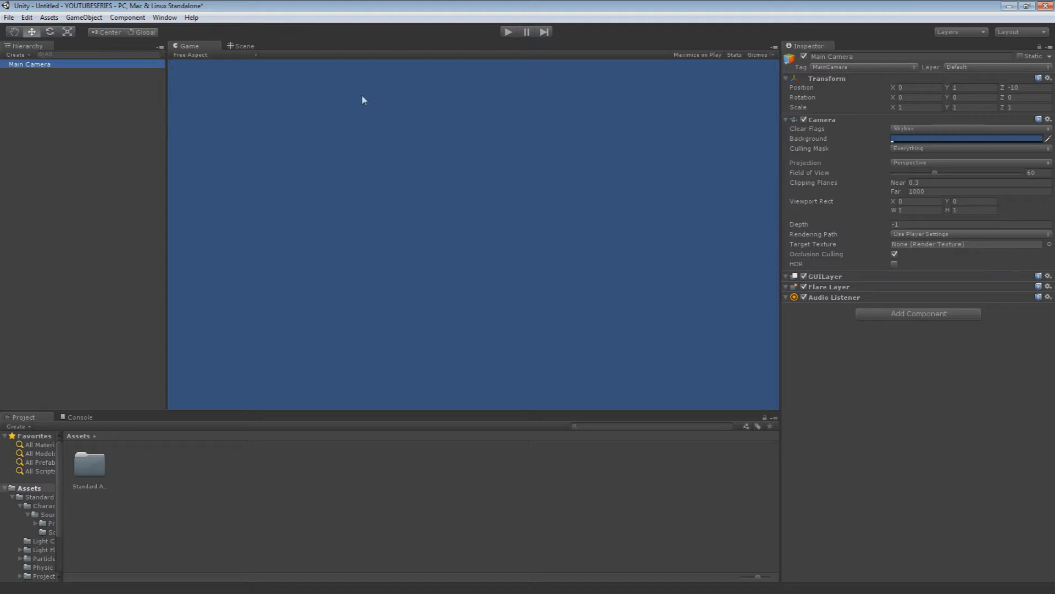
pyautogui.click(242, 45)
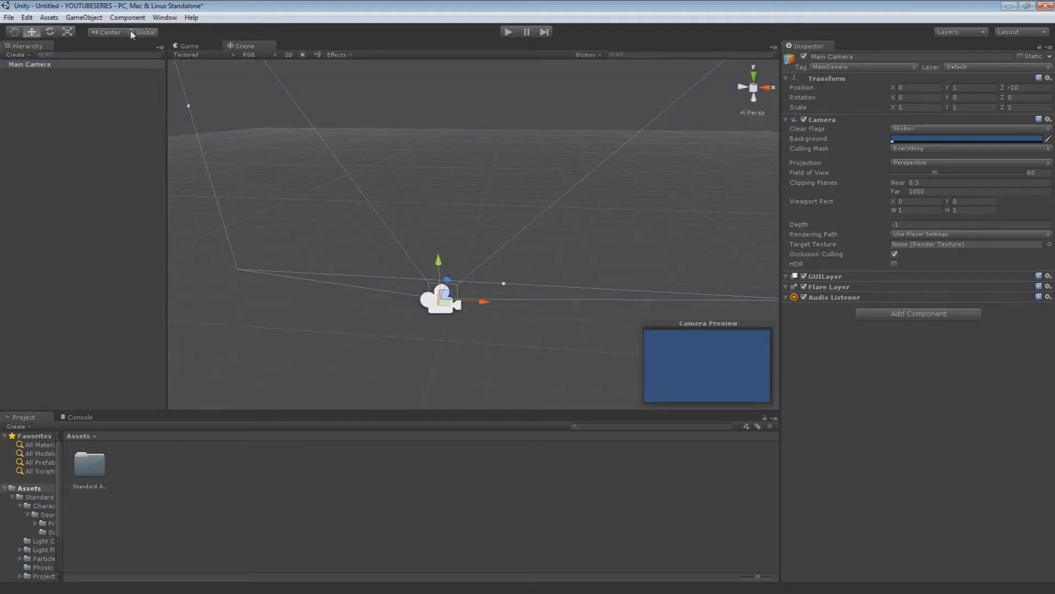
pyautogui.click(161, 18)
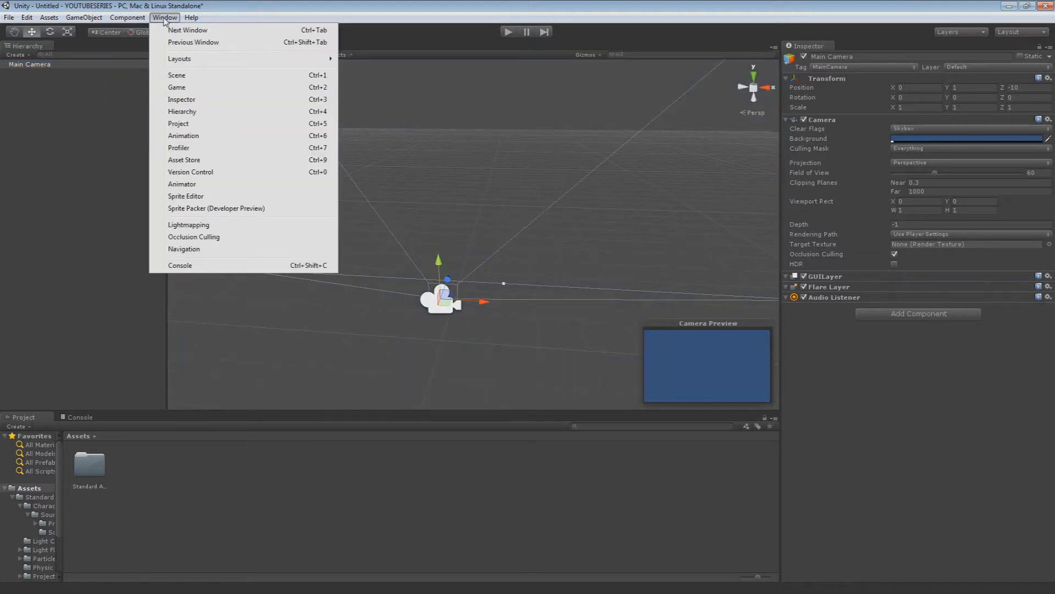
pyautogui.click(140, 2)
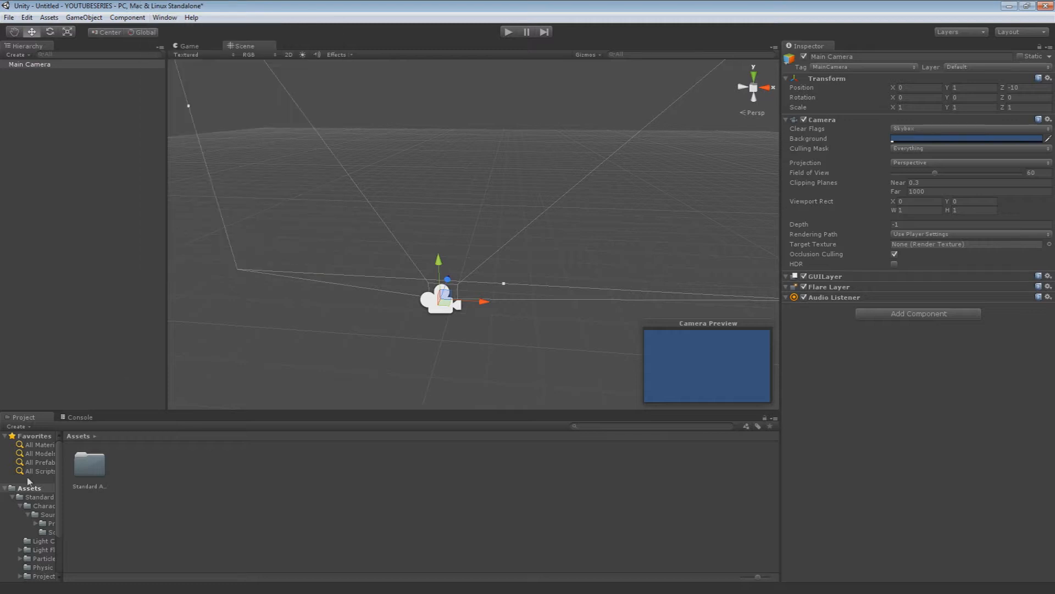
# Collapse the project's folder tree and show the contents of the Standard Assets folder
pyautogui.click(9, 499)
pyautogui.click(11, 497)
pyautogui.click(25, 491)
pyautogui.click(24, 495)
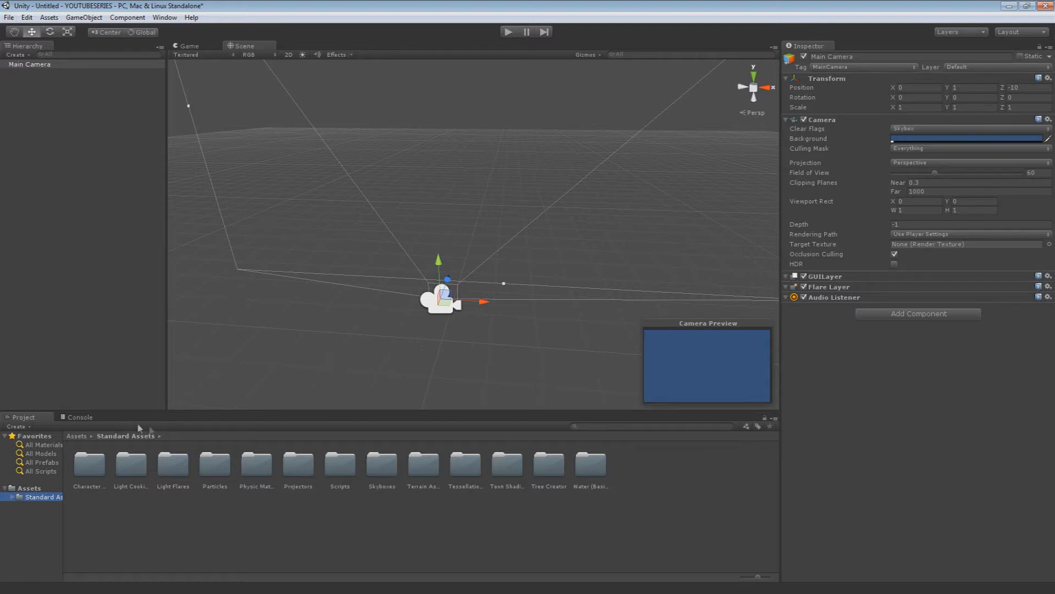
# Go through the Standard Assets subfolders one by one, from Character Controllers to Water (Basic)
pyautogui.click(90, 473)
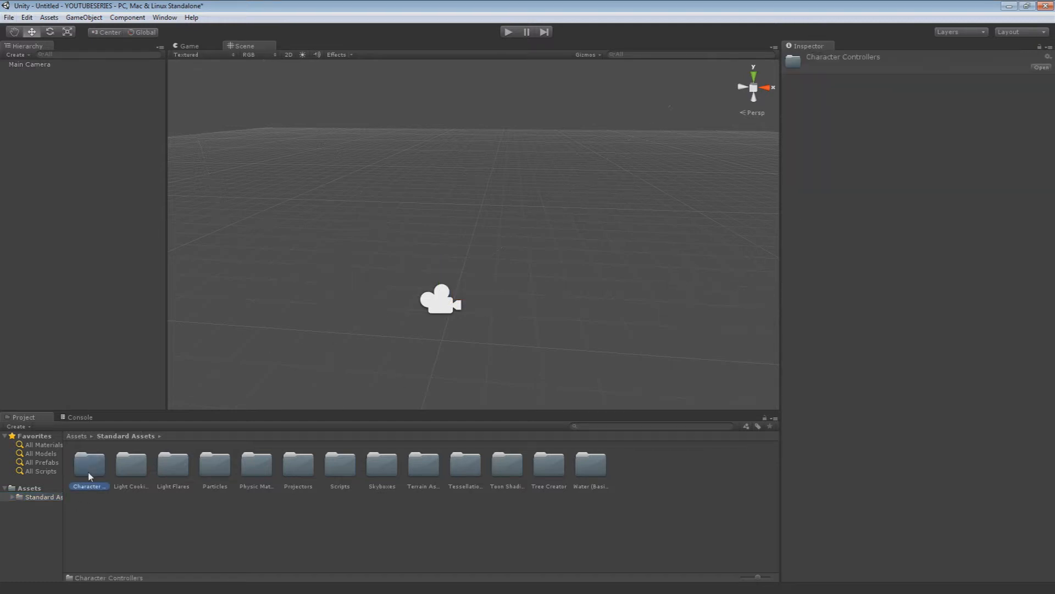
pyautogui.press('Right')
pyautogui.press('Right')
pyautogui.press('Right')
pyautogui.press('Right')
pyautogui.press('Right')
pyautogui.press('Right')
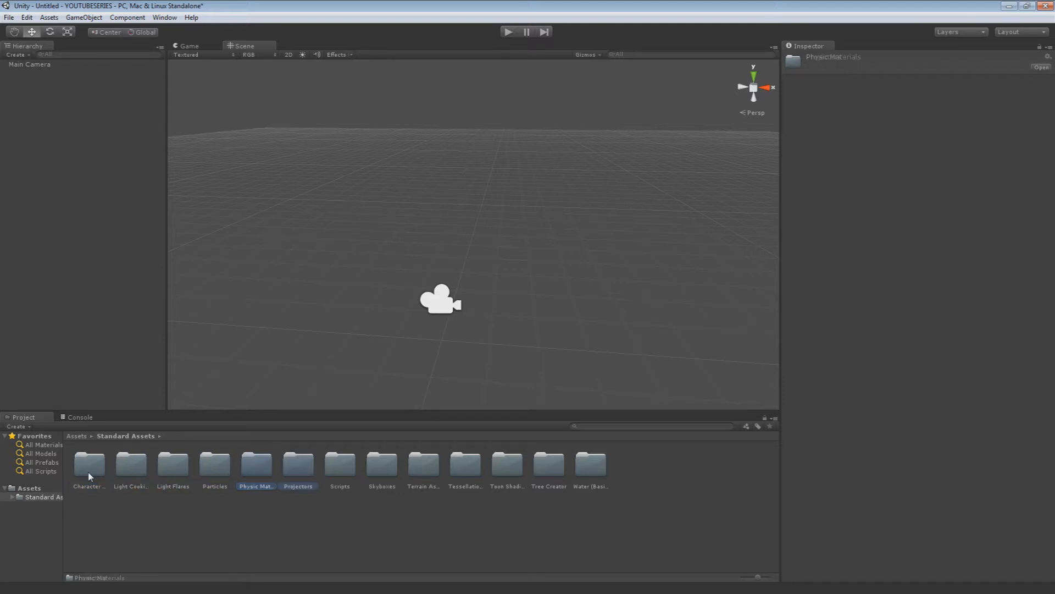
pyautogui.press('Right')
pyautogui.press('Right')
pyautogui.press('Right')
pyautogui.press('Right')
pyautogui.press('Right')
pyautogui.press('Right')
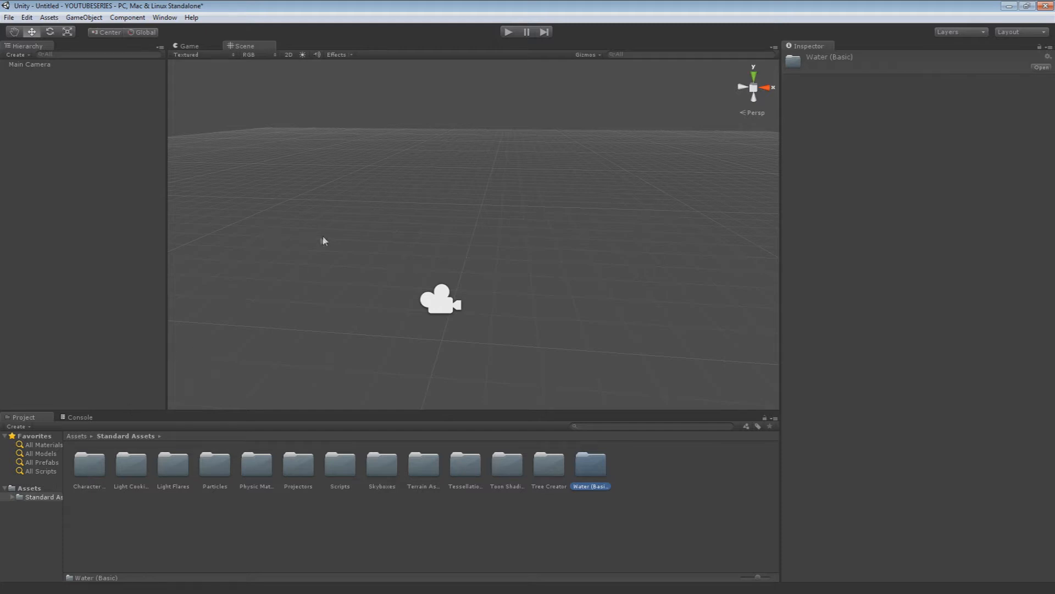
# Create a terrain object in the scene and frame it in the Scene view
pyautogui.moveTo(388, 274); pyautogui.dragTo(384, 255, button='right')
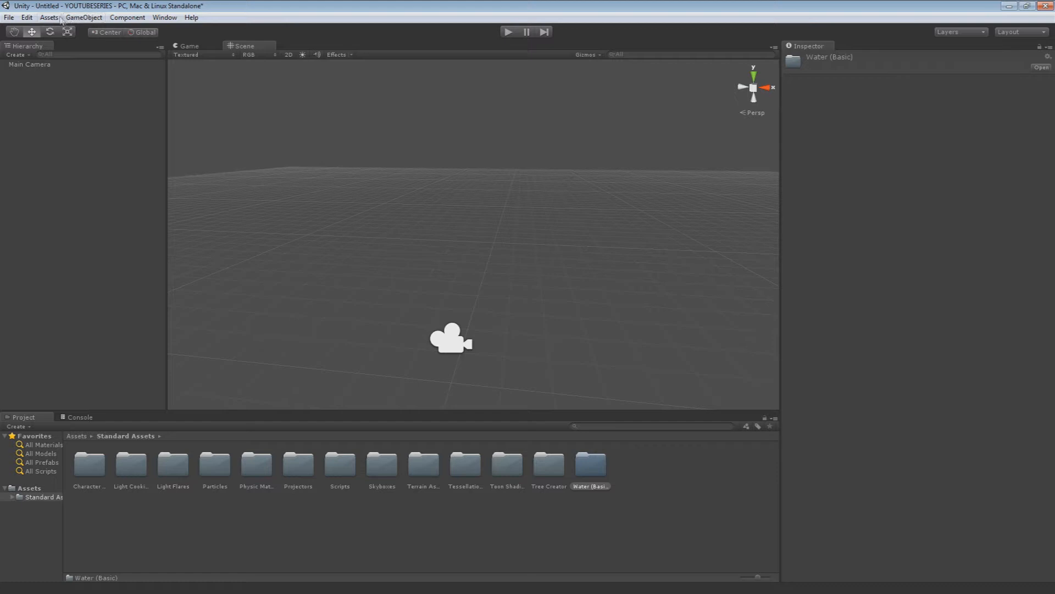
pyautogui.click(83, 18)
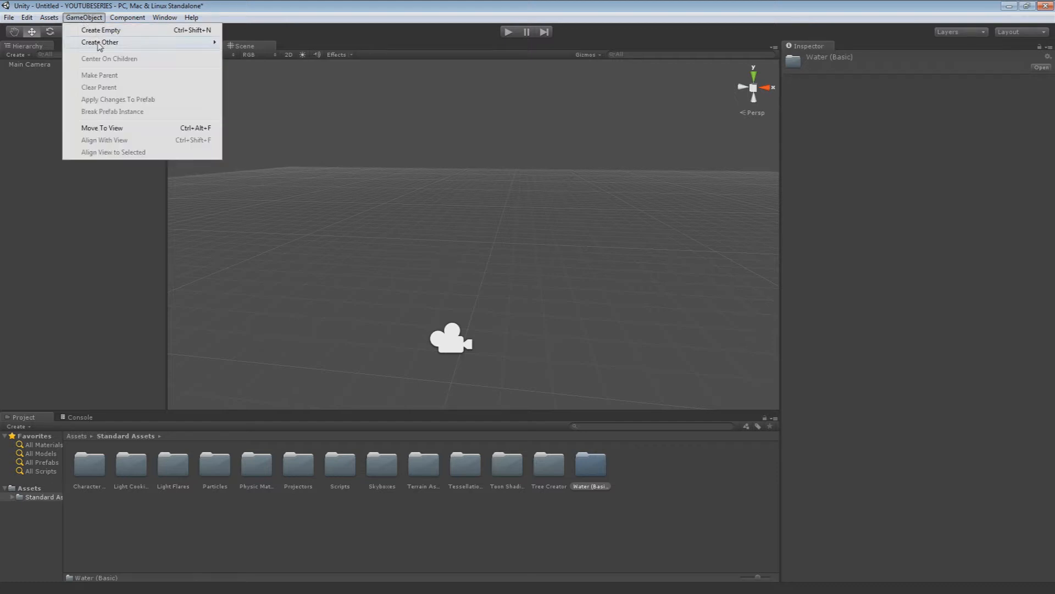
pyautogui.moveTo(101, 44)
pyautogui.click(259, 287)
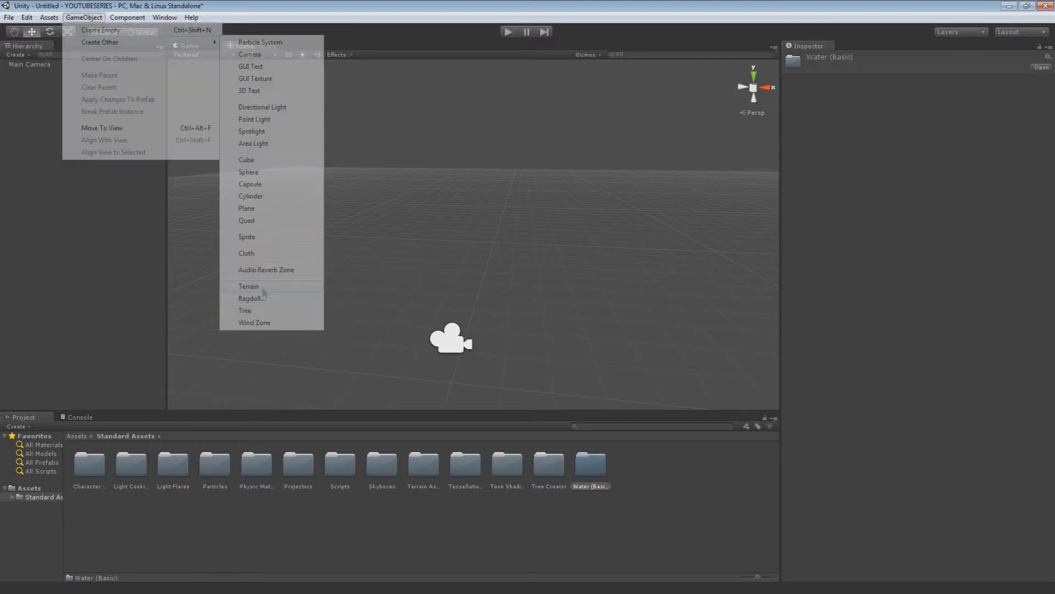
pyautogui.moveTo(424, 268); pyautogui.dragTo(372, 320, button='right')
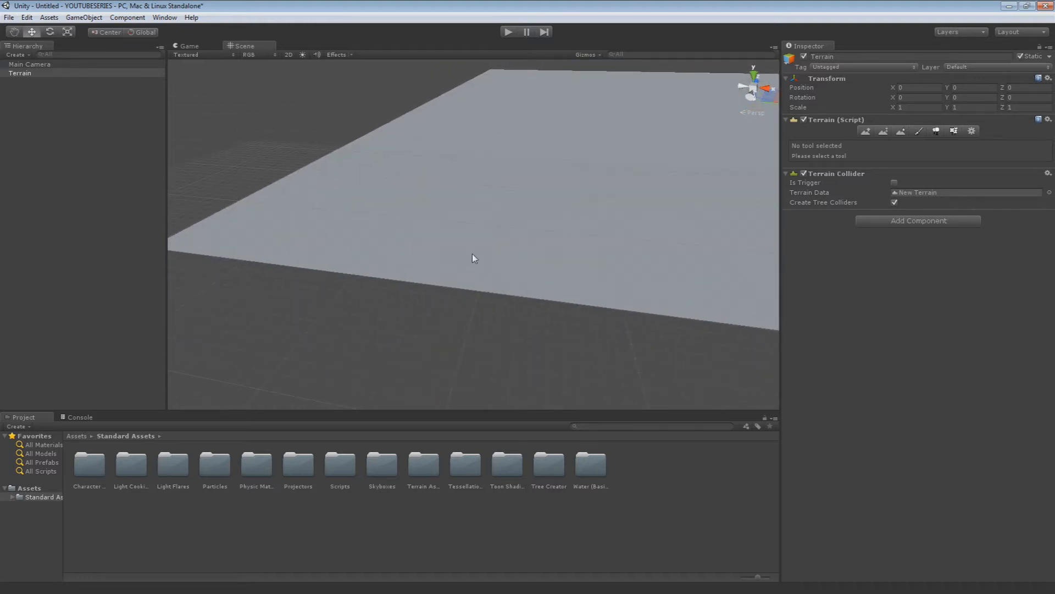
pyautogui.moveTo(522, 227); pyautogui.dragTo(548, 224, button='right')
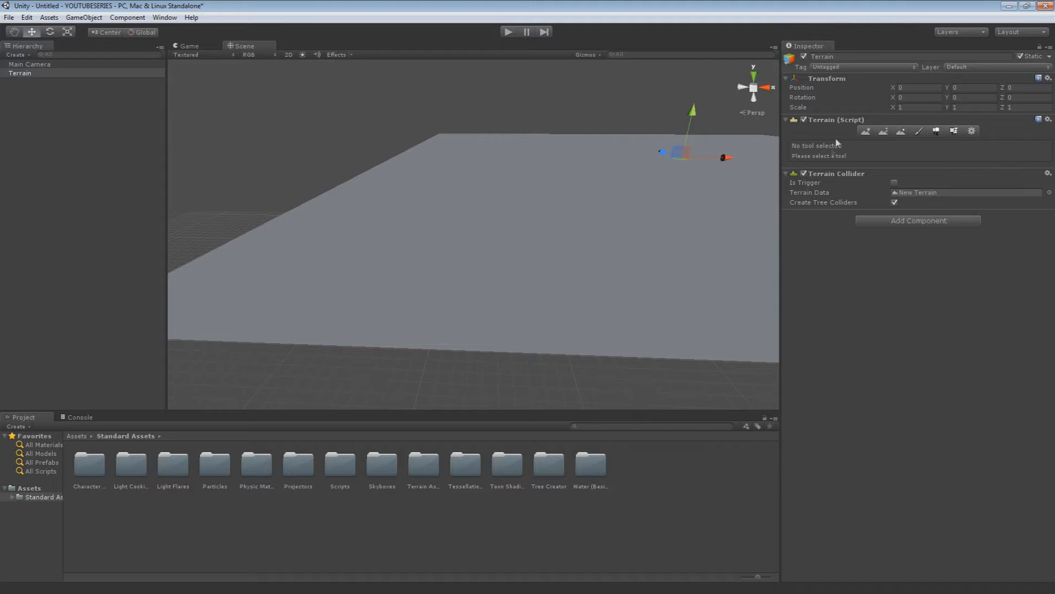
pyautogui.click(915, 87)
pyautogui.doubleClick(32, 77)
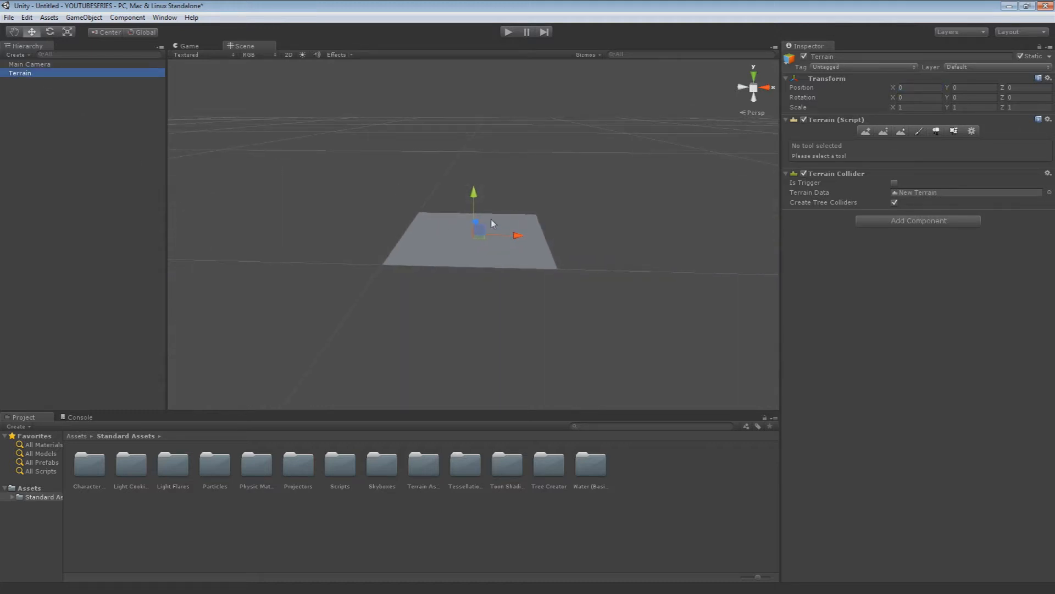
pyautogui.scroll(5, 422, 196)
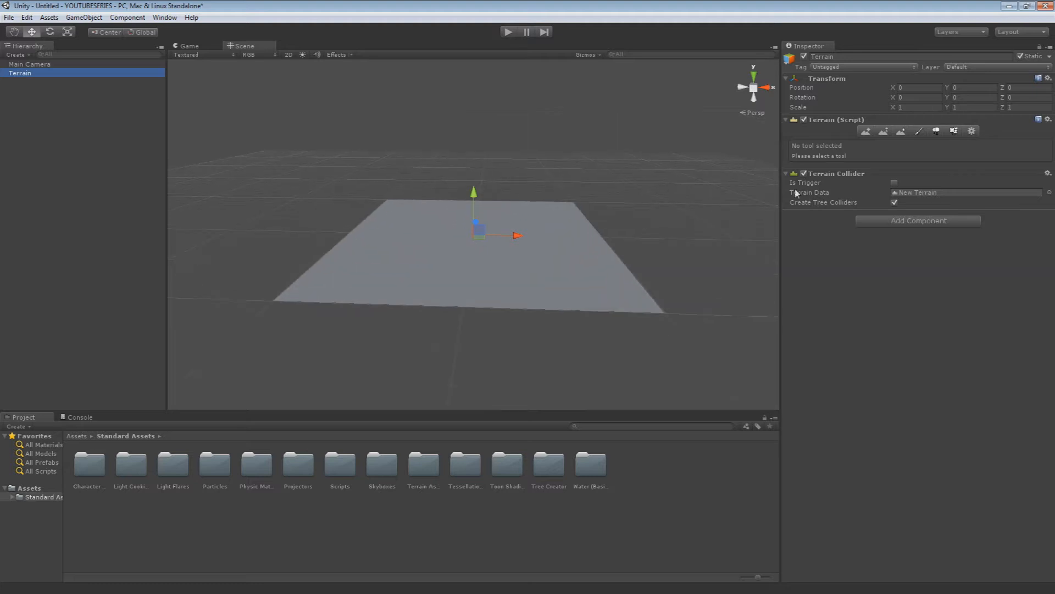
# Add the Grass (Hill) texture to the terrain as its base paint texture
pyautogui.click(918, 131)
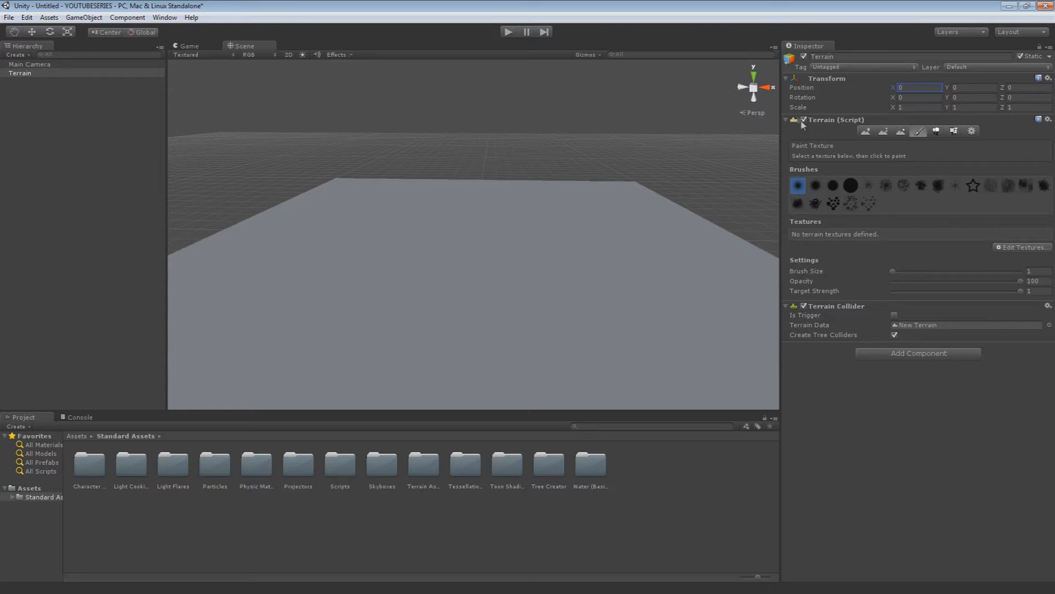
pyautogui.click(1015, 248)
pyautogui.click(1007, 256)
pyautogui.click(484, 203)
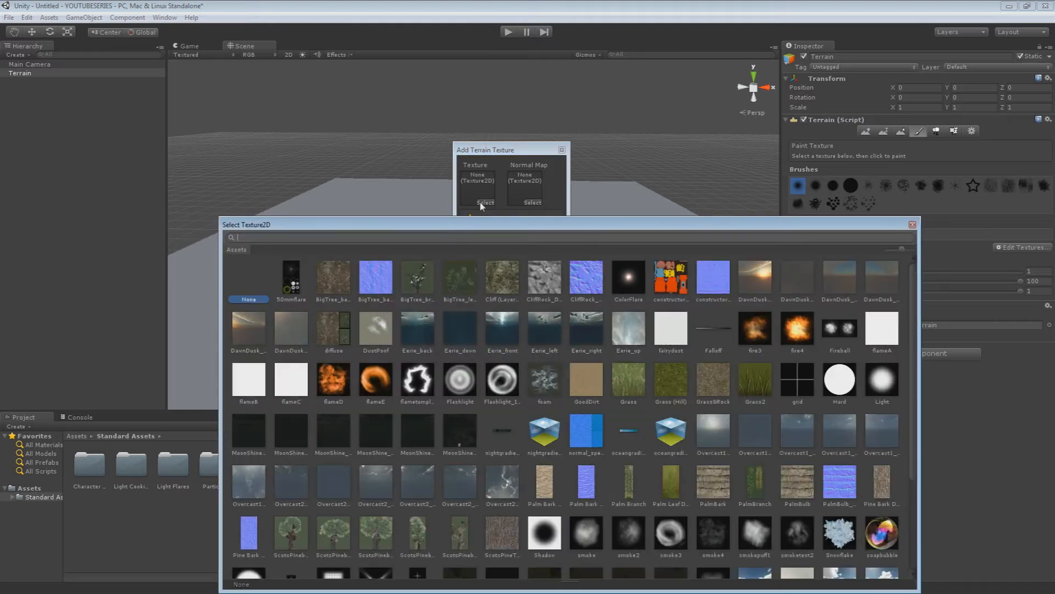
pyautogui.click(672, 390)
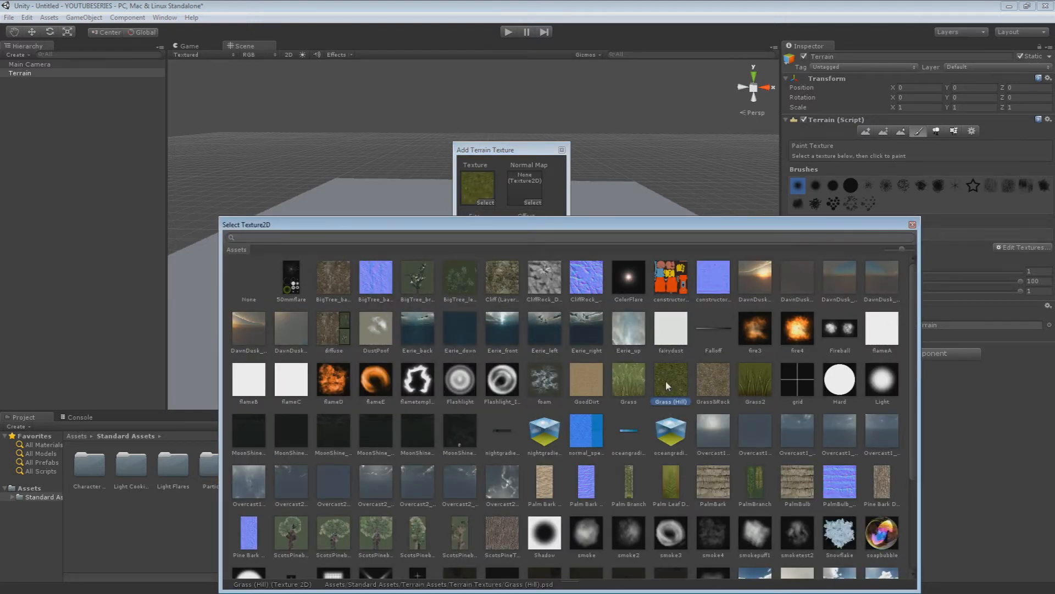
pyautogui.doubleClick(670, 385)
pyautogui.click(550, 313)
# Examine the grass texture on the terrain from near and far, along with the texture's size and offset settings
pyautogui.scroll(6, 552, 316)
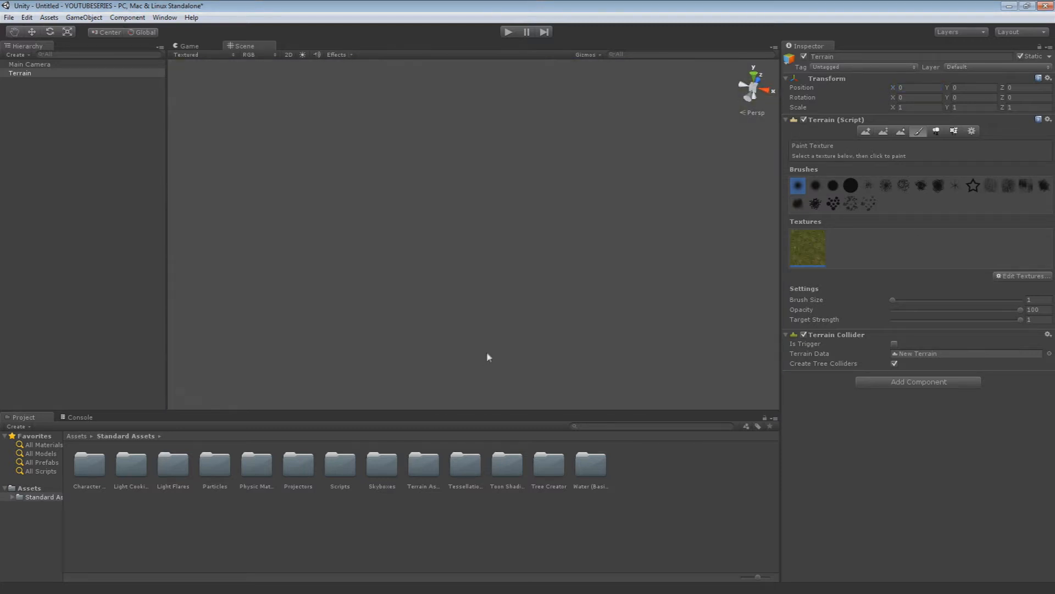
pyautogui.scroll(-4, 486, 354)
pyautogui.moveTo(475, 340); pyautogui.dragTo(361, 312, button='right')
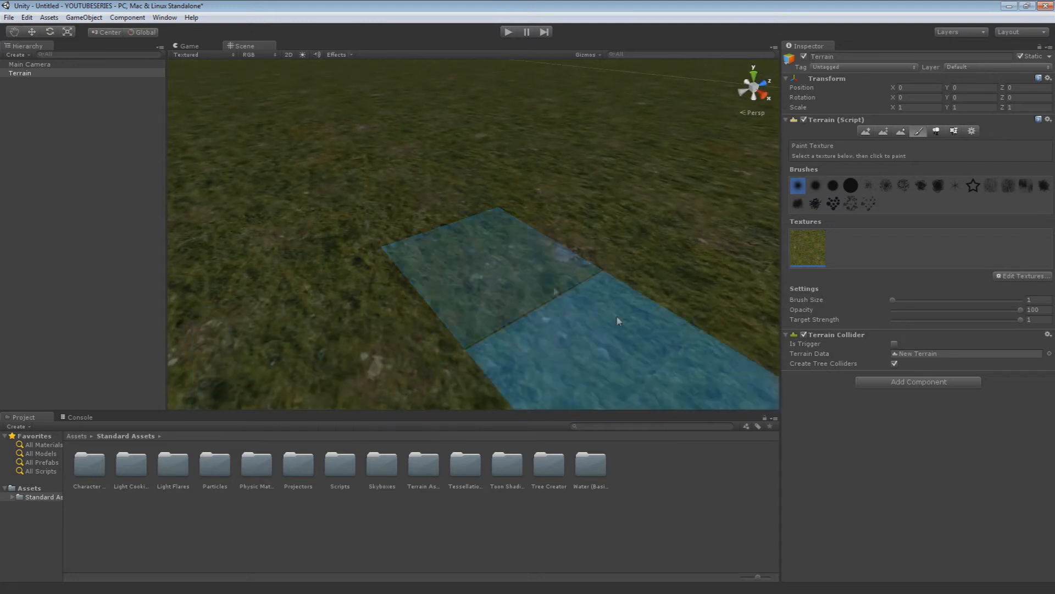
pyautogui.scroll(-8, 435, 298)
pyautogui.scroll(3, 436, 298)
pyautogui.moveTo(436, 298); pyautogui.dragTo(522, 283, button='right')
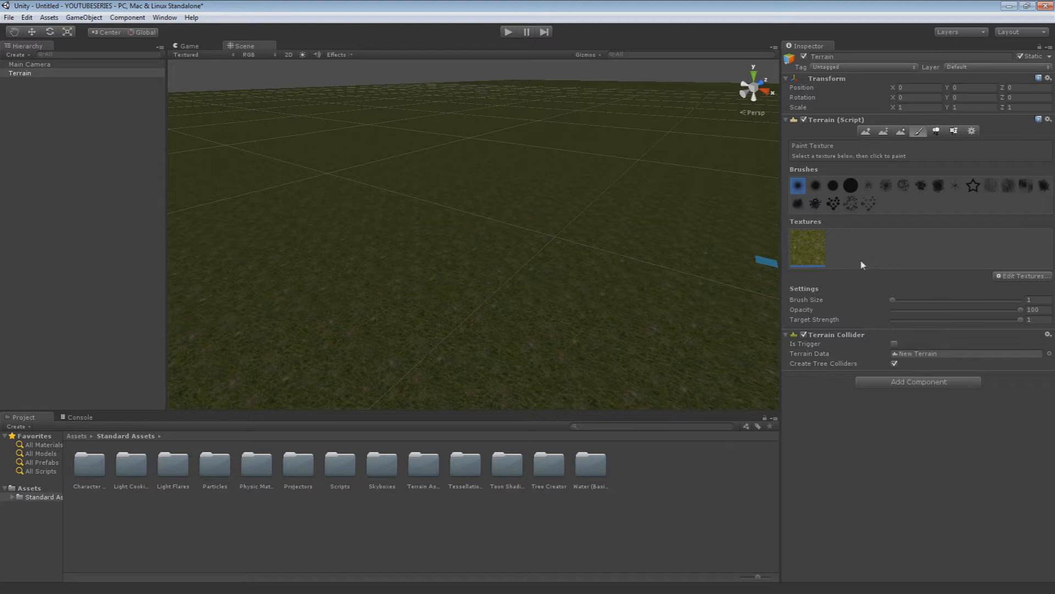
pyautogui.click(1018, 275)
pyautogui.click(998, 290)
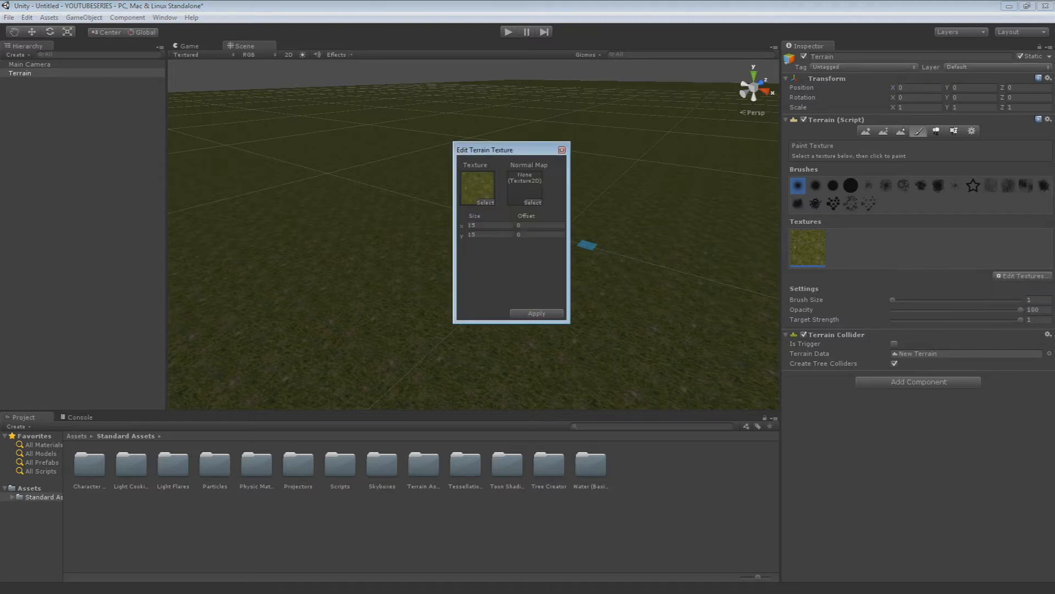
pyautogui.click(562, 149)
pyautogui.scroll(5, 544, 181)
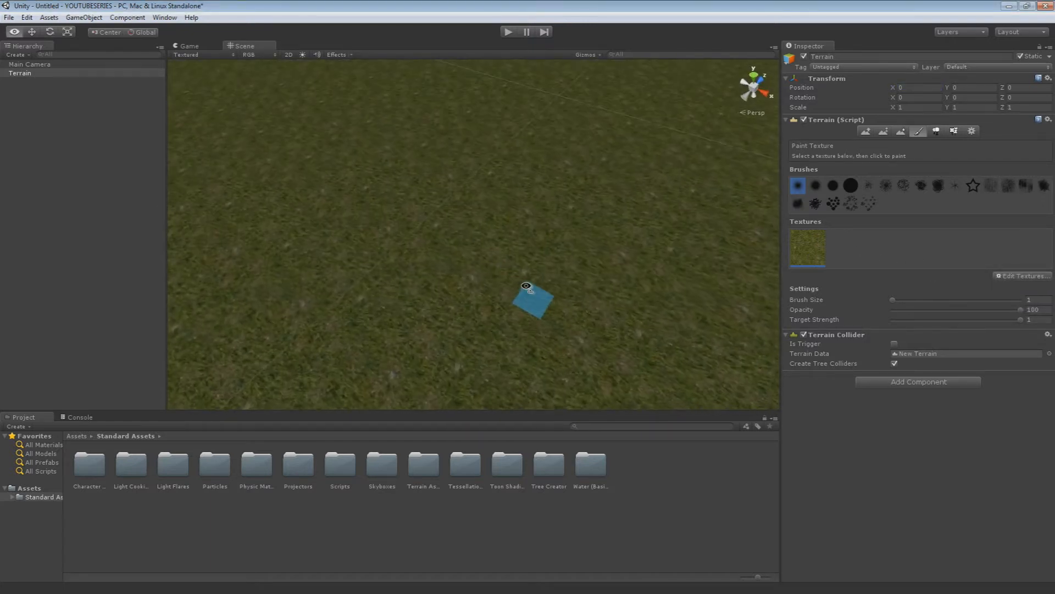
pyautogui.scroll(3, 522, 297)
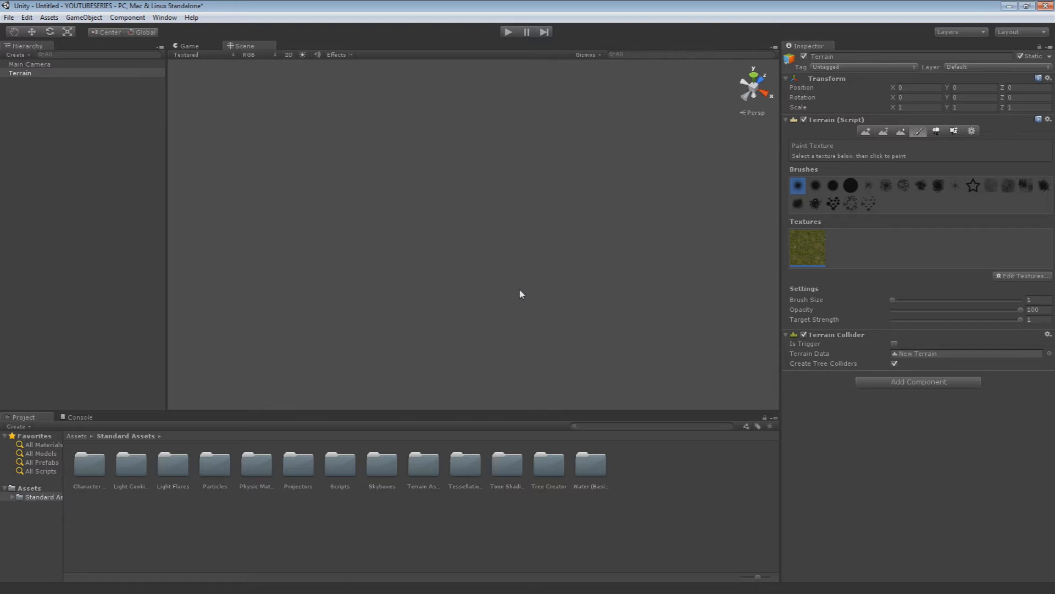
pyautogui.keyDown('alt'); pyautogui.moveTo(523, 294); pyautogui.dragTo(436, 228); pyautogui.keyUp('alt')
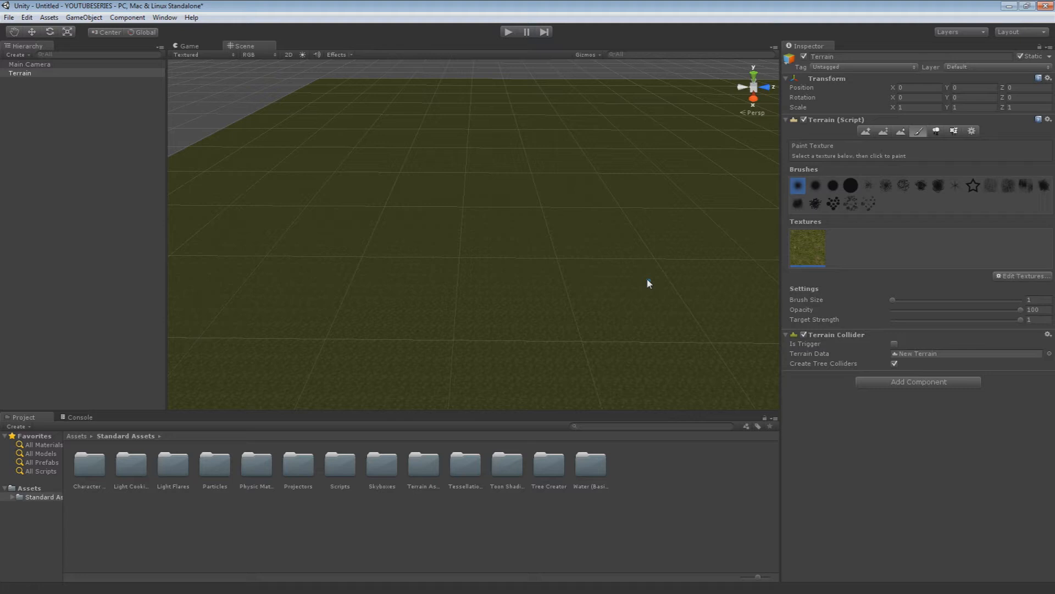
pyautogui.moveTo(408, 313)
pyautogui.keyDown('alt'); pyautogui.mouseDown()
pyautogui.moveTo(388, 316)
pyautogui.moveTo(409, 300)
pyautogui.mouseUp(); pyautogui.keyUp('alt')
# Sculpt curved ridges and small peaks across the grass terrain with the Raise / Lower Terrain tool at brush size 10
pyautogui.click(865, 131)
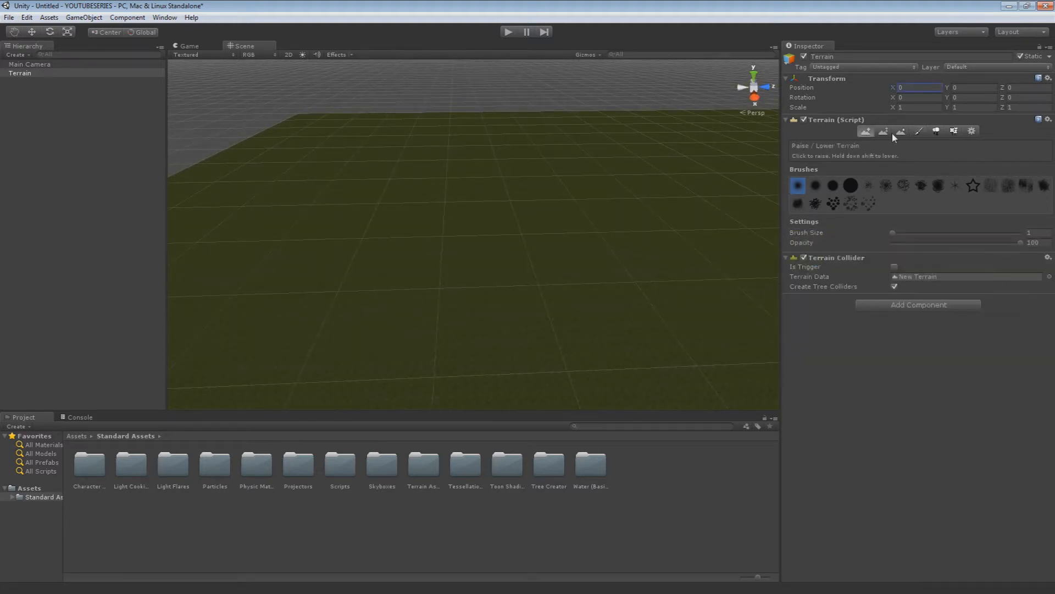
pyautogui.click(883, 131)
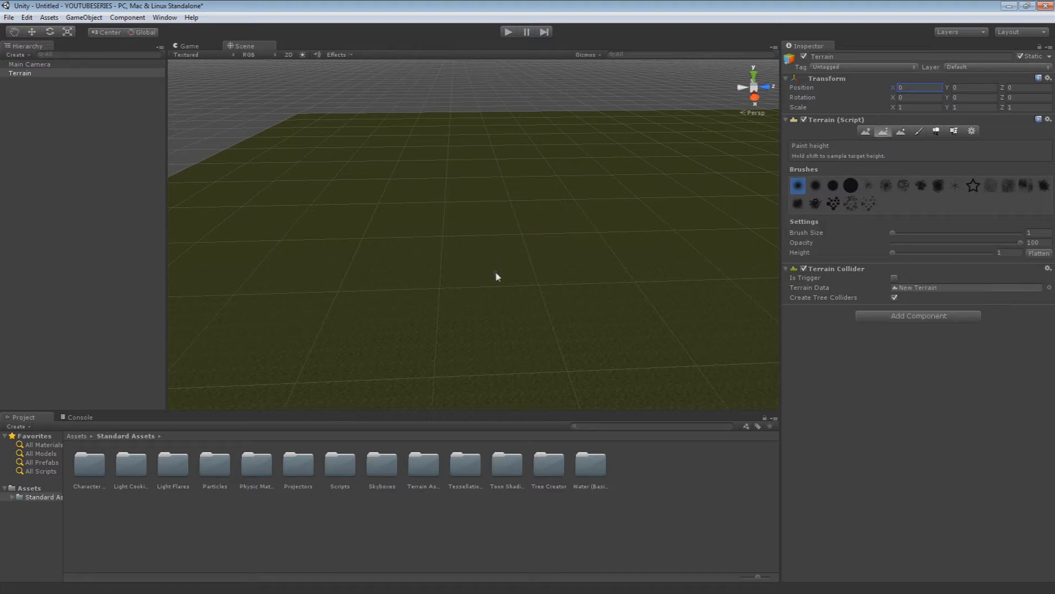
pyautogui.moveTo(896, 234); pyautogui.dragTo(904, 233)
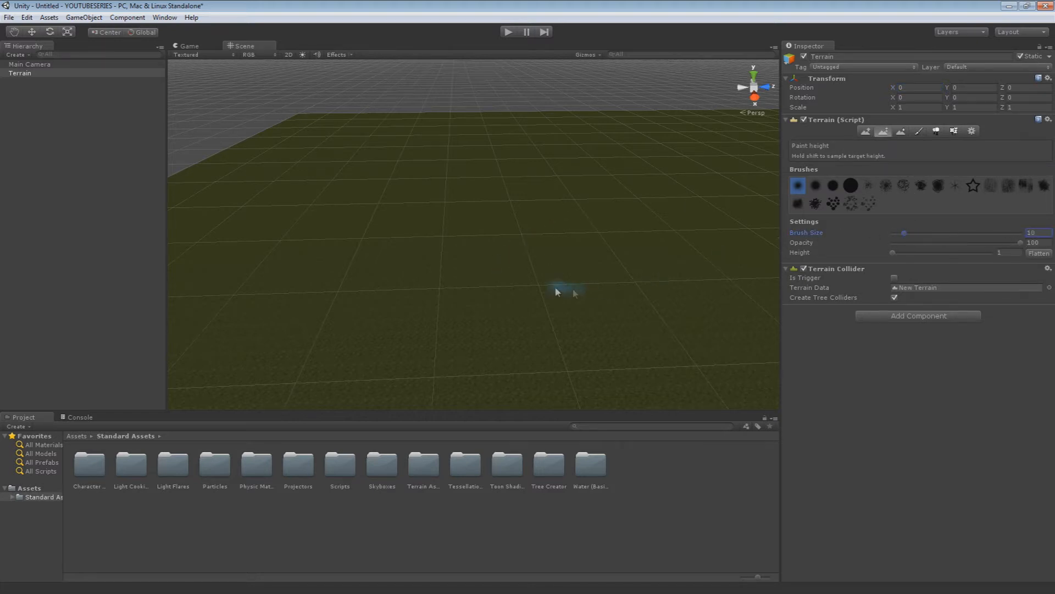
pyautogui.keyDown('alt'); pyautogui.moveTo(555, 292); pyautogui.dragTo(504, 308); pyautogui.keyUp('alt')
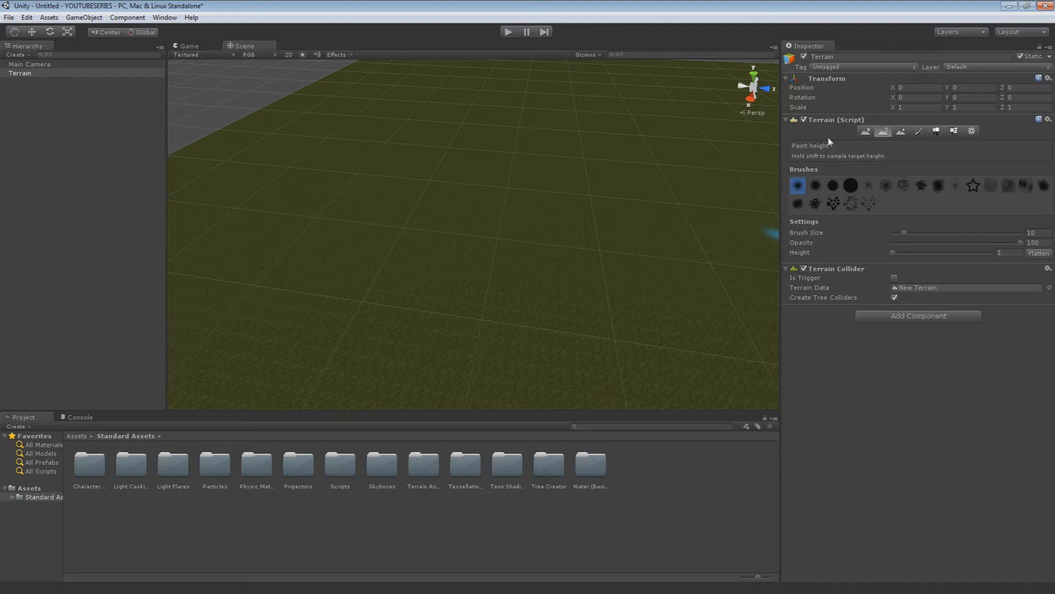
pyautogui.click(866, 131)
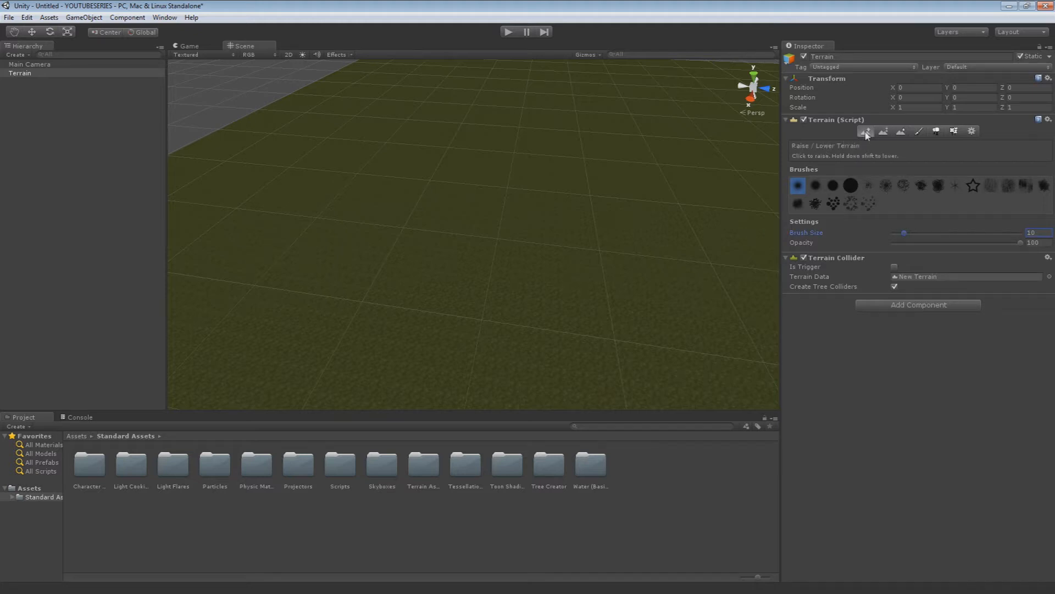
pyautogui.moveTo(405, 302)
pyautogui.mouseDown()
pyautogui.moveTo(464, 220)
pyautogui.moveTo(559, 193)
pyautogui.moveTo(357, 300)
pyautogui.moveTo(561, 372)
pyautogui.moveTo(325, 224)
pyautogui.moveTo(667, 189)
pyautogui.moveTo(603, 123)
pyautogui.mouseUp()
pyautogui.moveTo(354, 154)
pyautogui.mouseDown()
pyautogui.moveTo(563, 146)
pyautogui.moveTo(712, 181)
pyautogui.mouseUp()
pyautogui.moveTo(454, 228)
pyautogui.mouseDown()
pyautogui.moveTo(542, 282)
pyautogui.moveTo(518, 348)
pyautogui.moveTo(394, 282)
pyautogui.mouseUp()
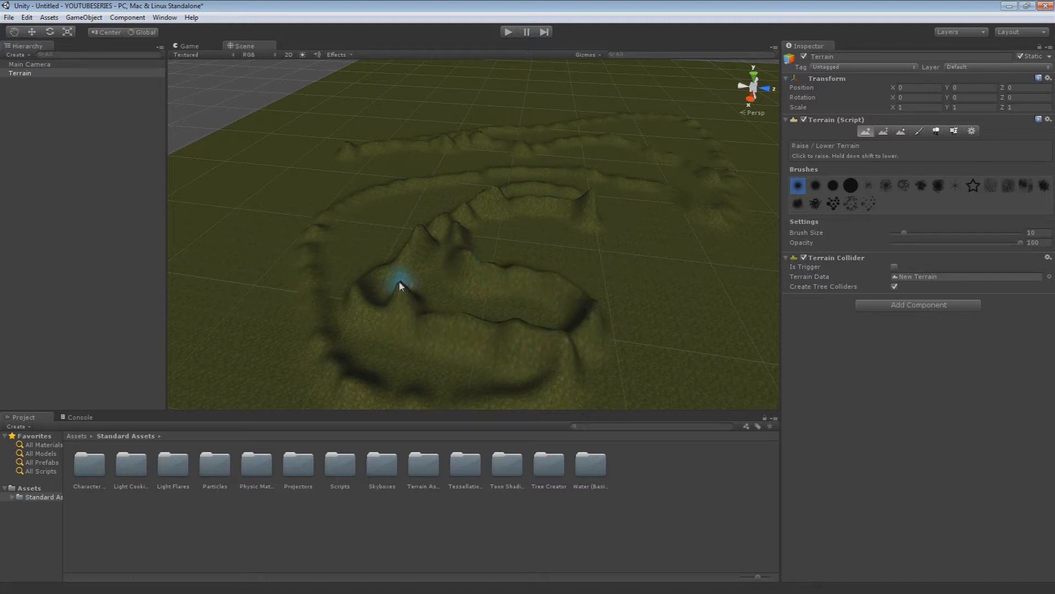
# Undo the raised ridges and peaks sculpted on the terrain
pyautogui.hotkey('ctrl', 'z')
pyautogui.hotkey('ctrl', 'z')
pyautogui.hotkey('ctrl', 'z')
pyautogui.hotkey('ctrl', 'z')
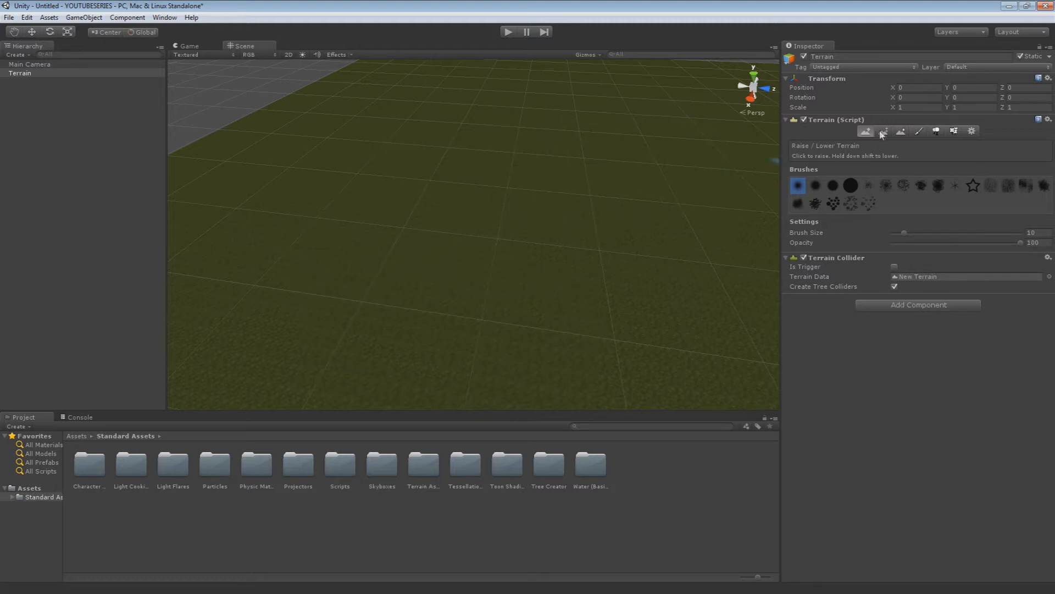
# Paint raised ground around a pond basin and a winding channel with the Paint Height tool at height 10 and brush size 10
pyautogui.click(881, 131)
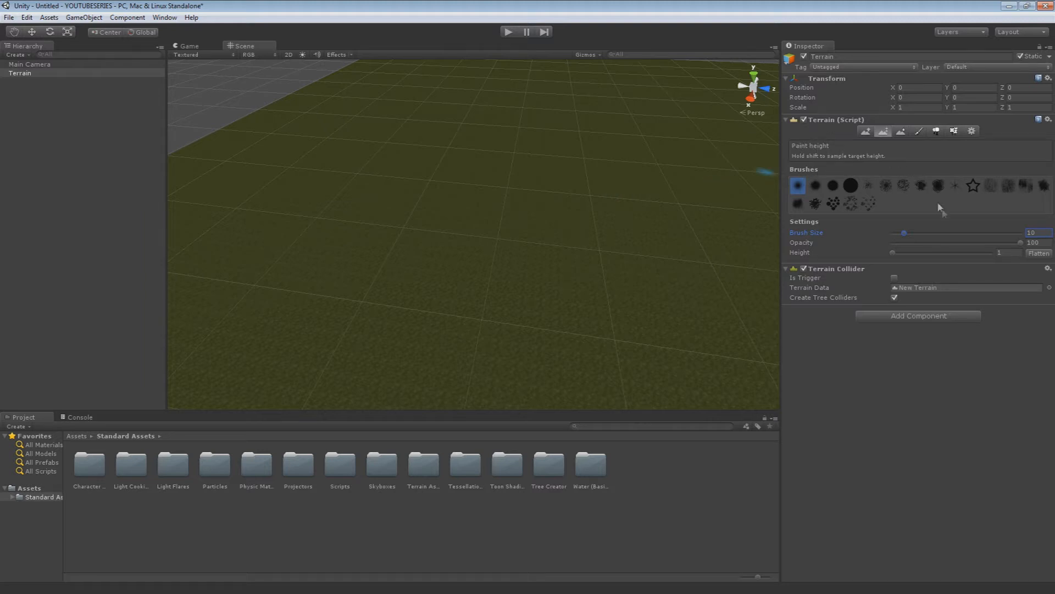
pyautogui.click(1007, 252)
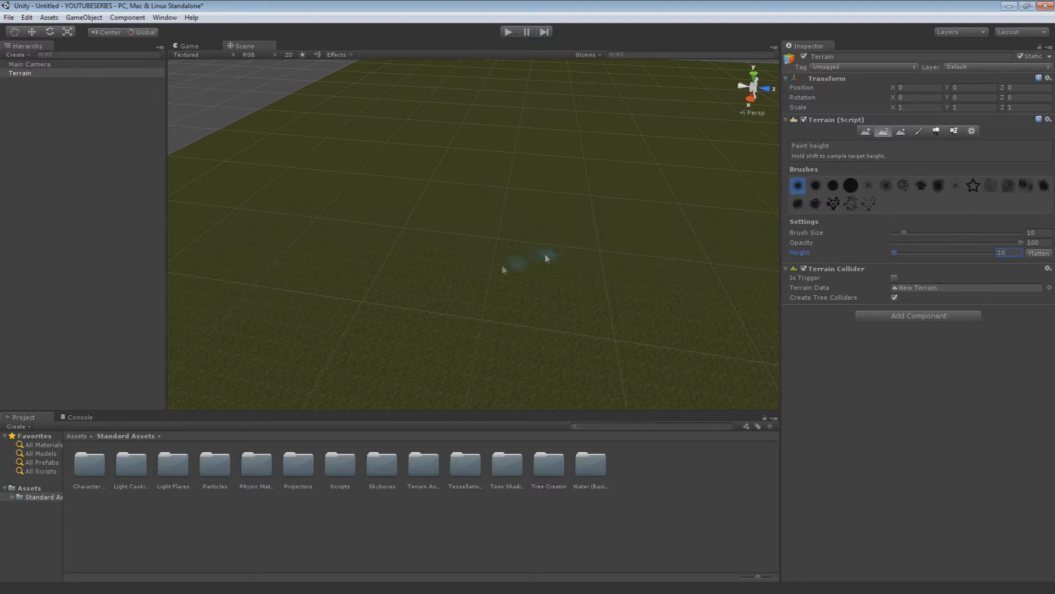
pyautogui.moveTo(354, 297)
pyautogui.mouseDown()
pyautogui.moveTo(357, 278)
pyautogui.moveTo(407, 239)
pyautogui.moveTo(365, 287)
pyautogui.moveTo(405, 341)
pyautogui.moveTo(511, 332)
pyautogui.moveTo(537, 273)
pyautogui.moveTo(630, 283)
pyautogui.moveTo(602, 270)
pyautogui.mouseUp()
pyautogui.moveTo(472, 249)
pyautogui.mouseDown()
pyautogui.moveTo(483, 219)
pyautogui.moveTo(608, 224)
pyautogui.moveTo(666, 242)
pyautogui.moveTo(530, 242)
pyautogui.moveTo(501, 219)
pyautogui.moveTo(671, 242)
pyautogui.moveTo(582, 223)
pyautogui.moveTo(414, 238)
pyautogui.moveTo(354, 278)
pyautogui.moveTo(353, 343)
pyautogui.moveTo(517, 368)
pyautogui.moveTo(565, 299)
pyautogui.moveTo(598, 287)
pyautogui.moveTo(580, 278)
pyautogui.moveTo(609, 316)
pyautogui.moveTo(598, 299)
pyautogui.moveTo(643, 302)
pyautogui.moveTo(702, 269)
pyautogui.moveTo(704, 247)
pyautogui.mouseUp()
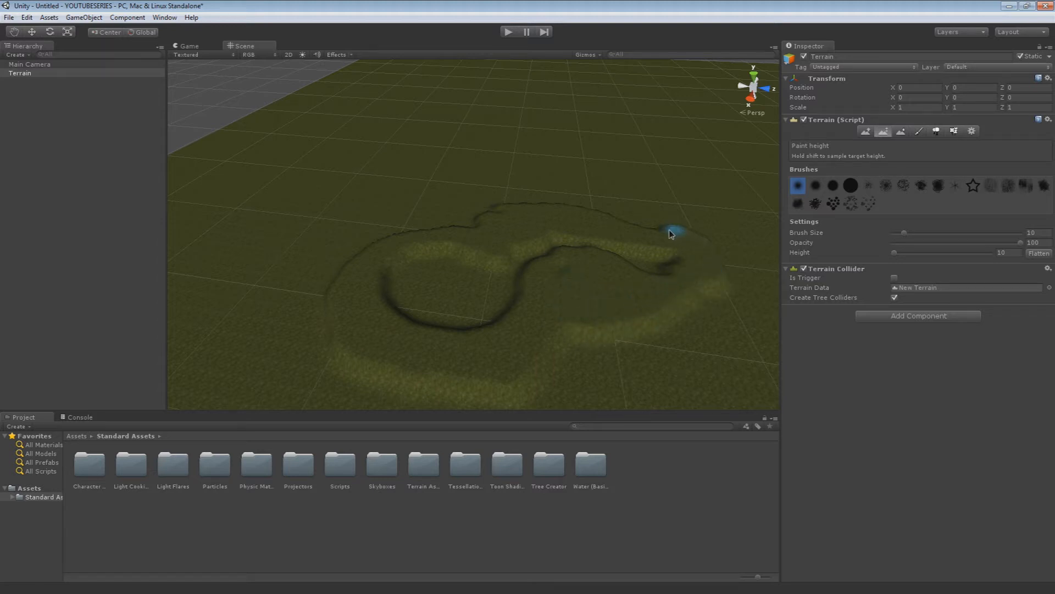
pyautogui.moveTo(608, 215)
pyautogui.mouseDown()
pyautogui.moveTo(516, 212)
pyautogui.moveTo(394, 243)
pyautogui.moveTo(326, 287)
pyautogui.moveTo(337, 363)
pyautogui.moveTo(506, 401)
pyautogui.moveTo(607, 355)
pyautogui.moveTo(580, 342)
pyautogui.moveTo(624, 337)
pyautogui.moveTo(686, 299)
pyautogui.moveTo(704, 311)
pyautogui.moveTo(593, 396)
pyautogui.moveTo(694, 327)
pyautogui.moveTo(709, 287)
pyautogui.moveTo(630, 394)
pyautogui.moveTo(484, 404)
pyautogui.moveTo(330, 396)
pyautogui.moveTo(314, 311)
pyautogui.moveTo(295, 320)
pyautogui.moveTo(294, 353)
pyautogui.moveTo(348, 266)
pyautogui.moveTo(440, 229)
pyautogui.moveTo(297, 288)
pyautogui.moveTo(358, 238)
pyautogui.moveTo(544, 207)
pyautogui.moveTo(318, 255)
pyautogui.moveTo(271, 370)
pyautogui.moveTo(295, 397)
pyautogui.mouseUp()
pyautogui.scroll(-5, 295, 397)
pyautogui.moveTo(365, 318)
pyautogui.mouseDown()
pyautogui.moveTo(442, 413)
pyautogui.moveTo(559, 256)
pyautogui.mouseUp()
pyautogui.scroll(5, 567, 347)
pyautogui.moveTo(519, 195)
pyautogui.mouseDown()
pyautogui.moveTo(566, 238)
pyautogui.moveTo(530, 234)
pyautogui.mouseUp()
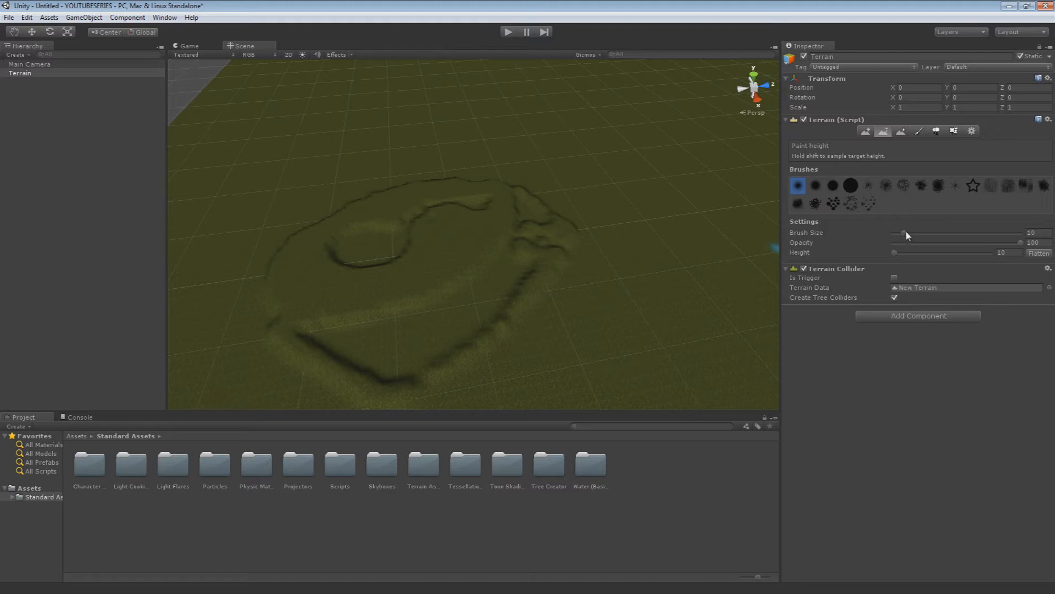
# Widen the raised ground around the basin and channel with the Paint Height tool at brush size 44
pyautogui.moveTo(932, 236); pyautogui.dragTo(948, 235)
pyautogui.moveTo(396, 316)
pyautogui.mouseDown()
pyautogui.moveTo(360, 346)
pyautogui.moveTo(442, 327)
pyautogui.moveTo(521, 253)
pyautogui.moveTo(525, 209)
pyautogui.moveTo(554, 218)
pyautogui.moveTo(518, 331)
pyautogui.moveTo(537, 328)
pyautogui.moveTo(388, 399)
pyautogui.moveTo(258, 299)
pyautogui.moveTo(273, 245)
pyautogui.moveTo(307, 211)
pyautogui.moveTo(370, 188)
pyautogui.moveTo(455, 171)
pyautogui.moveTo(546, 184)
pyautogui.mouseUp()
pyautogui.moveTo(522, 237)
pyautogui.mouseDown(button='right')
pyautogui.moveTo(482, 282)
pyautogui.moveTo(490, 245)
pyautogui.moveTo(546, 255)
pyautogui.moveTo(433, 259)
pyautogui.moveTo(533, 247)
pyautogui.moveTo(489, 219)
pyautogui.mouseUp(button='right')
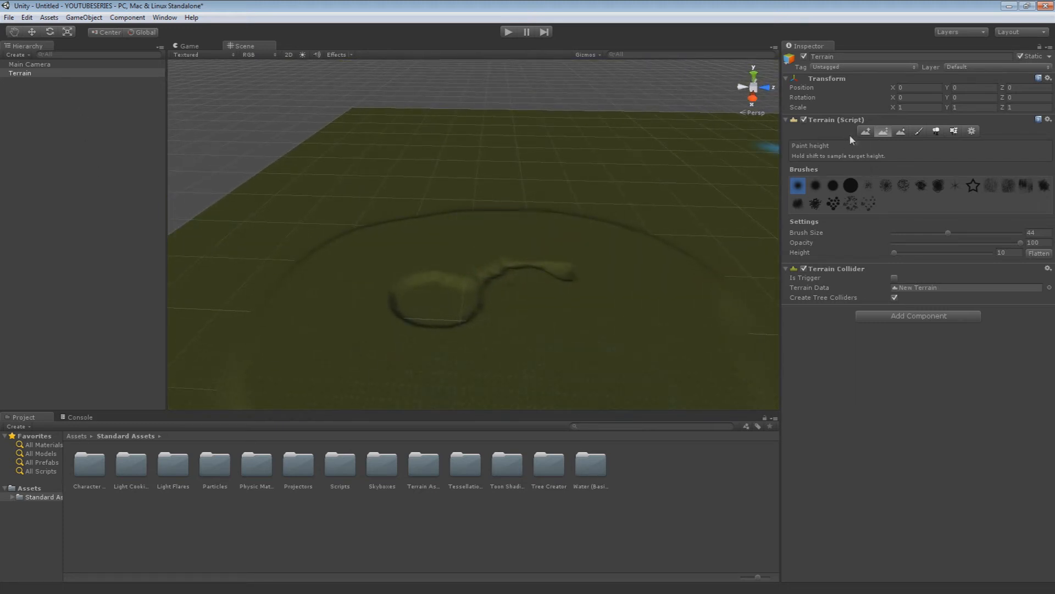
pyautogui.click(866, 131)
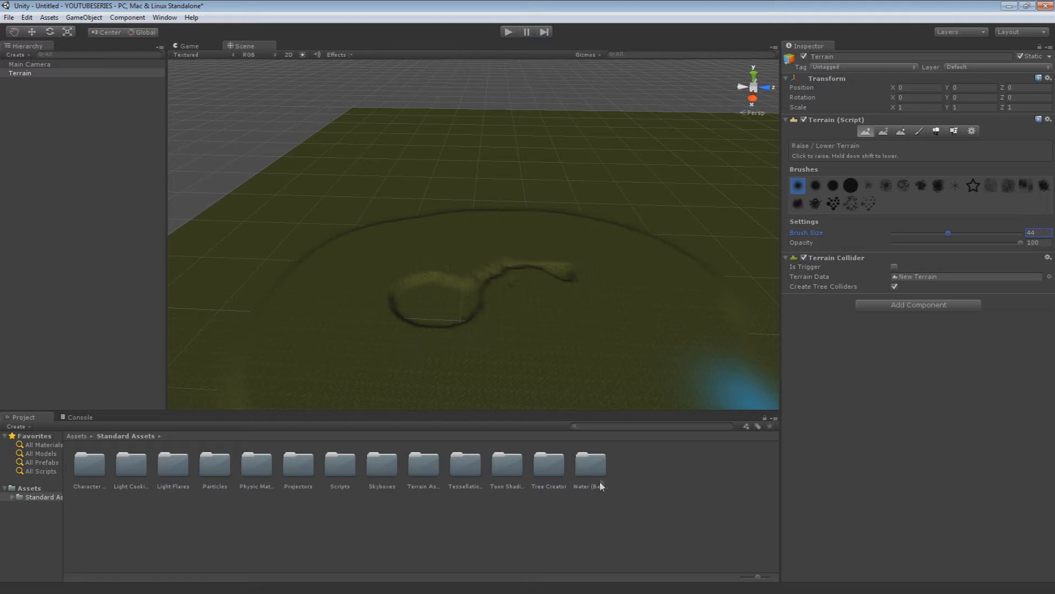
# Open the Water (Basic) assets folder and inspect the Daylight and Nighttime Simple Water prefabs
pyautogui.doubleClick(591, 466)
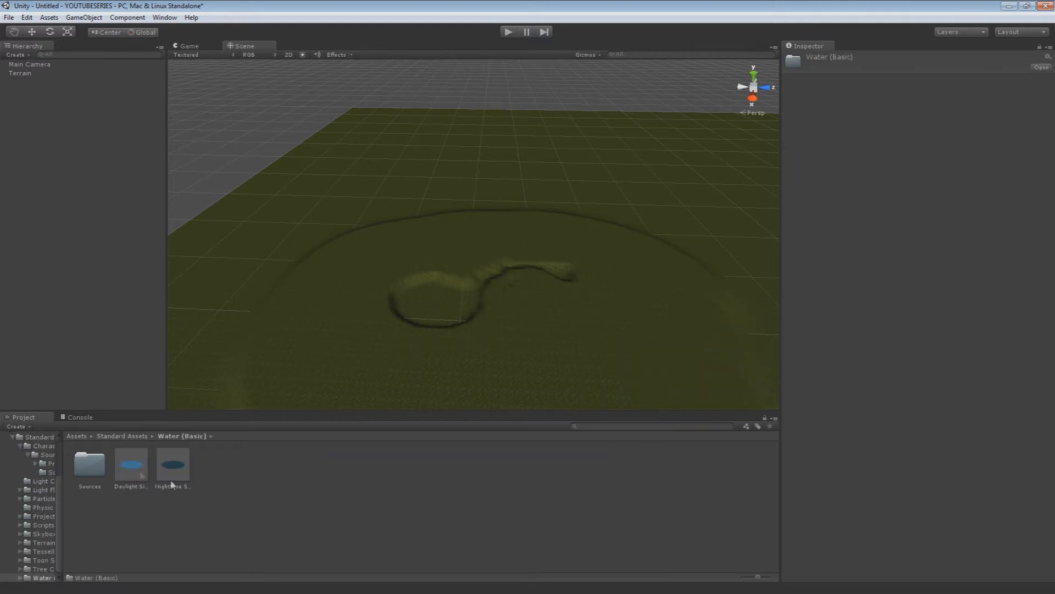
pyautogui.click(141, 466)
pyautogui.click(173, 464)
pyautogui.moveTo(365, 391)
pyautogui.keyDown('alt'); pyautogui.mouseDown()
pyautogui.moveTo(373, 384)
pyautogui.moveTo(380, 399)
pyautogui.mouseUp(); pyautogui.keyUp('alt')
pyautogui.click(132, 462)
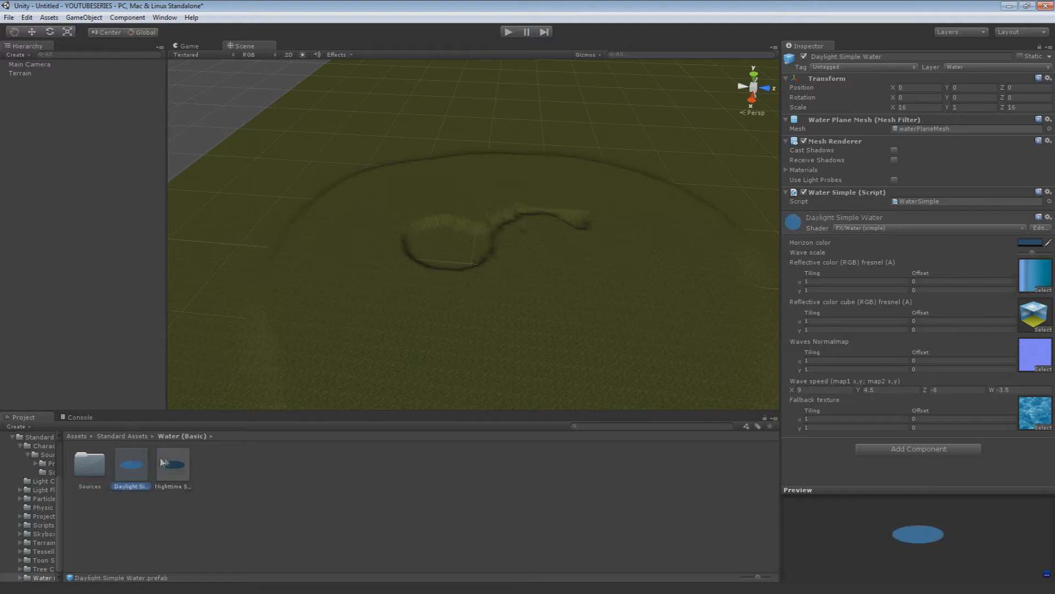
# Place the Daylight Simple Water prefab on the raised ground beside the basin and frame it in the Scene view
pyautogui.moveTo(135, 469); pyautogui.dragTo(440, 332)
pyautogui.scroll(10, 431, 343)
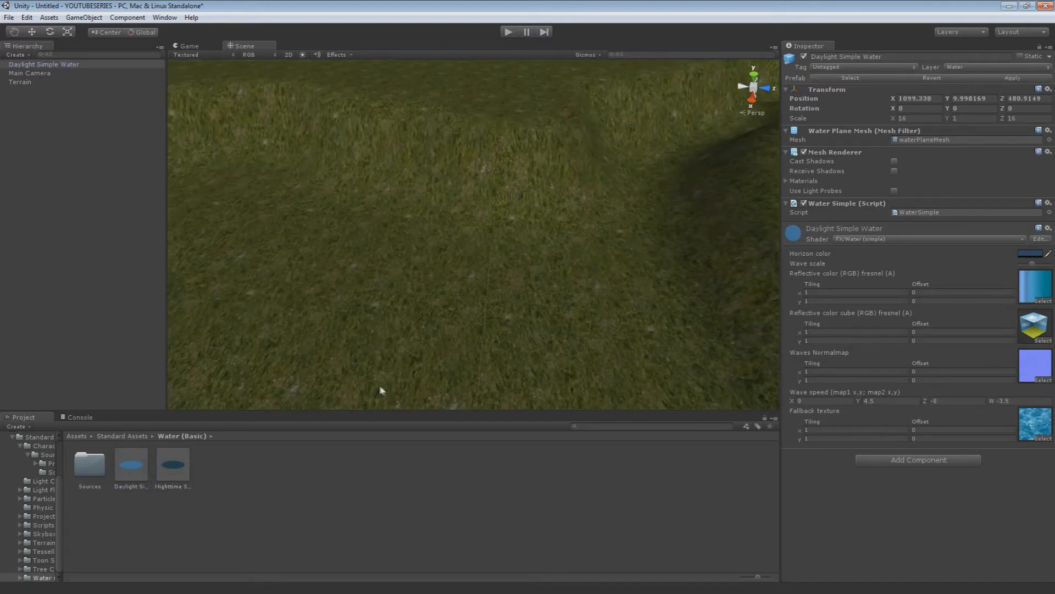
pyautogui.scroll(-6, 371, 385)
pyautogui.doubleClick(70, 64)
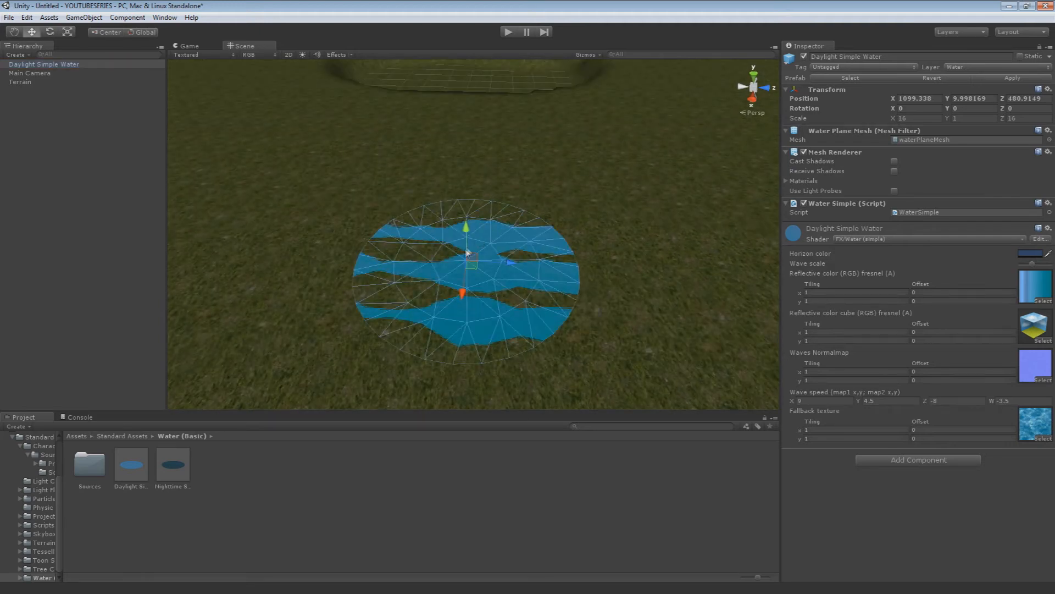
# Raise the Daylight Simple Water plane above the ground to about Y 12.9
pyautogui.moveTo(464, 226); pyautogui.dragTo(466, 211)
pyautogui.press('w')
pyautogui.moveTo(466, 218); pyautogui.dragTo(434, 224, button='right')
pyautogui.press('e')
pyautogui.press('w')
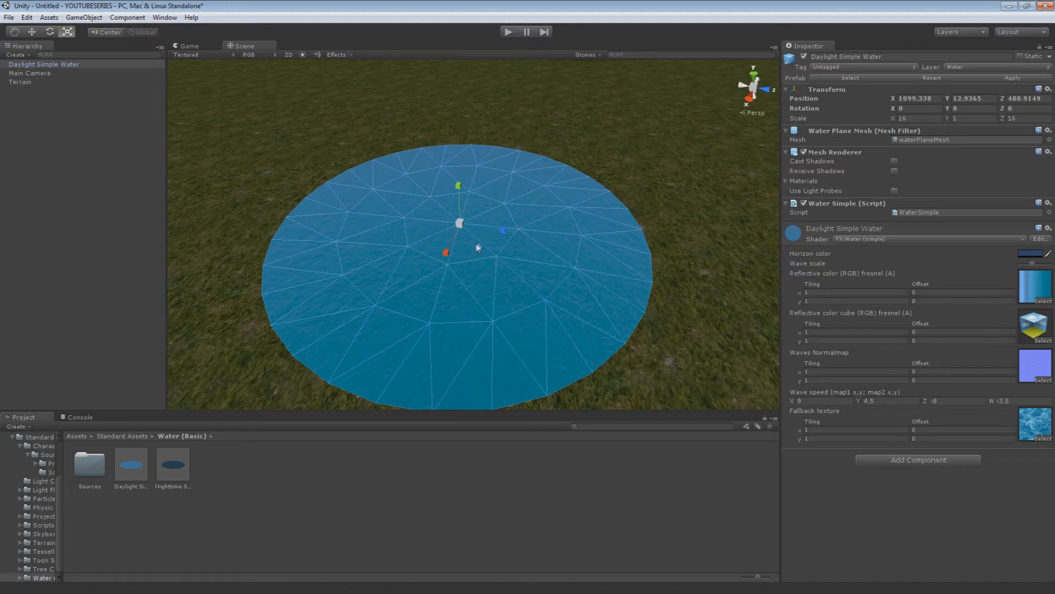
pyautogui.moveTo(507, 253); pyautogui.dragTo(476, 236, button='right')
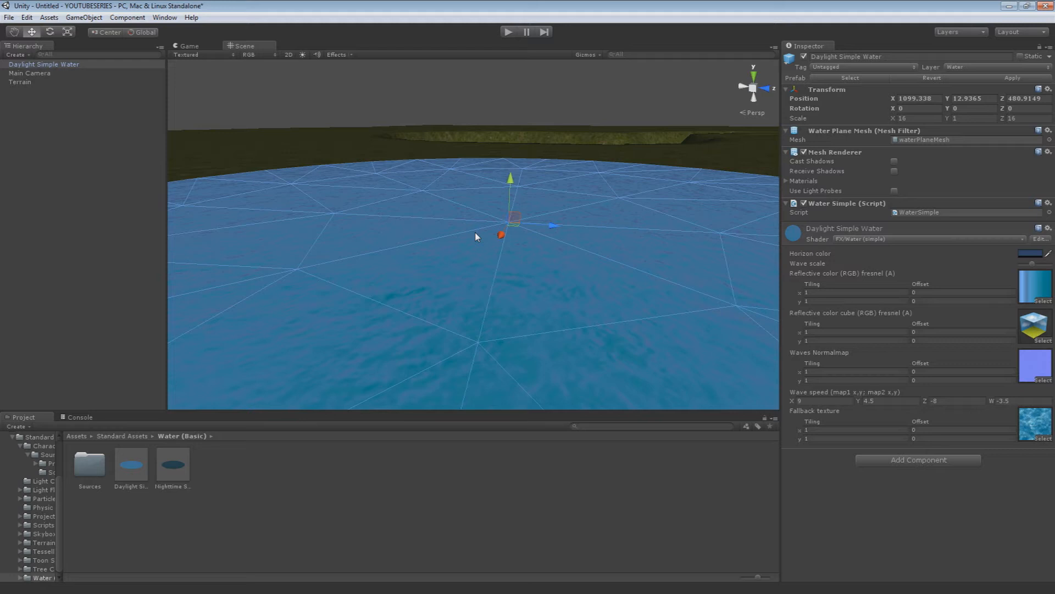
pyautogui.scroll(-5, 480, 230)
pyautogui.moveTo(499, 267); pyautogui.dragTo(402, 281, button='right')
pyautogui.press('w')
pyautogui.press('s')
pyautogui.press('e')
pyautogui.press('r')
pyautogui.moveTo(520, 217); pyautogui.dragTo(579, 227)
pyautogui.hotkey('ctrl', 'z')
# Move the Daylight Simple Water plane along X toward the basin edge, to about X 1018
pyautogui.moveTo(545, 247)
pyautogui.mouseDown(button='right')
pyautogui.moveTo(505, 258)
pyautogui.moveTo(541, 253)
pyautogui.mouseUp(button='right')
pyautogui.press('w')
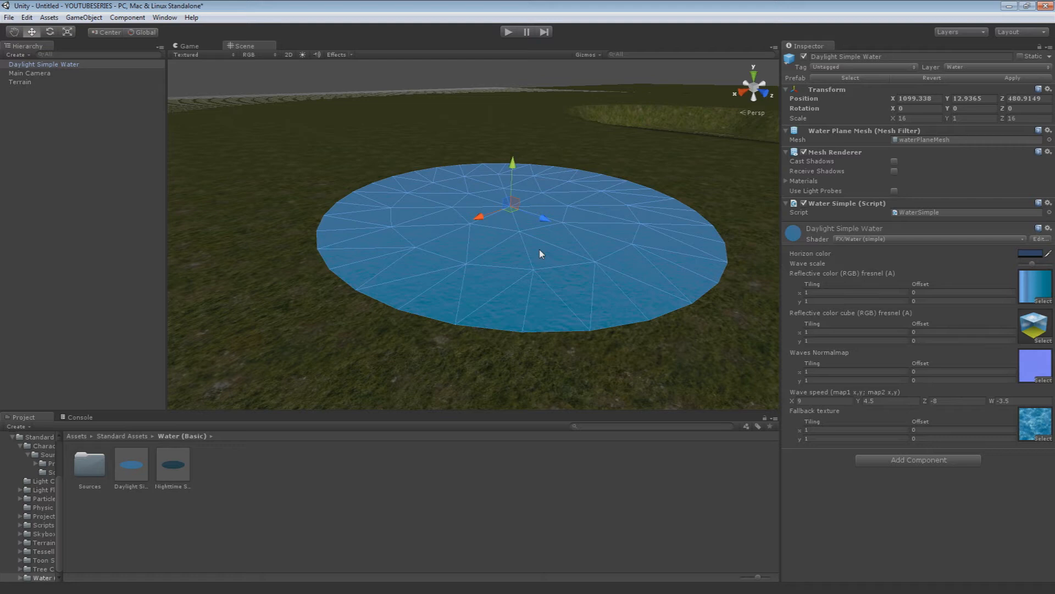
pyautogui.keyDown('alt'); pyautogui.moveTo(540, 254); pyautogui.dragTo(405, 225); pyautogui.keyUp('alt')
pyautogui.moveTo(405, 225); pyautogui.dragTo(339, 223, button='right')
pyautogui.press('s')
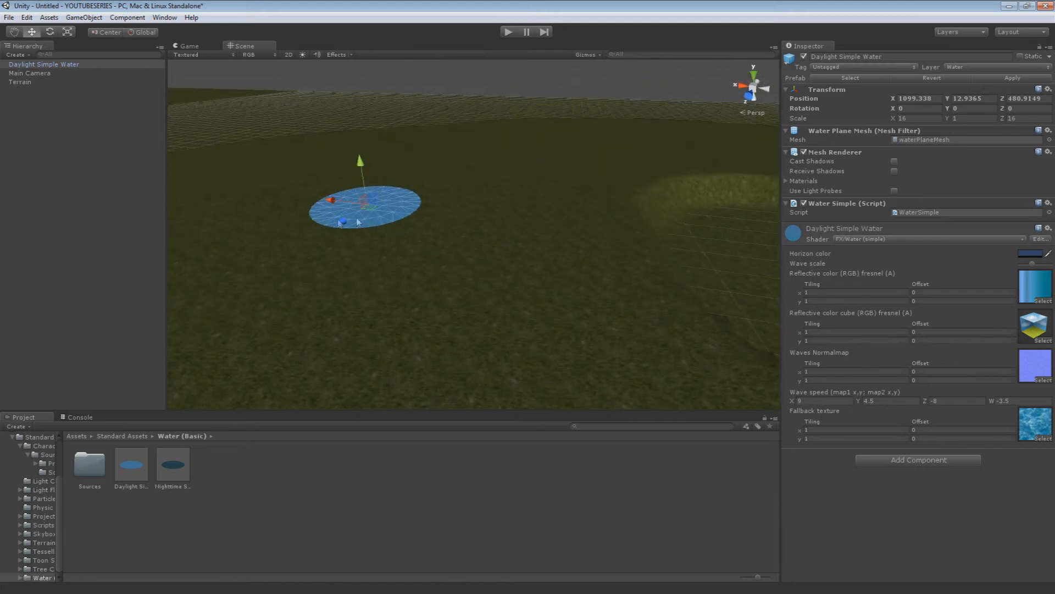
pyautogui.moveTo(340, 210); pyautogui.dragTo(572, 218)
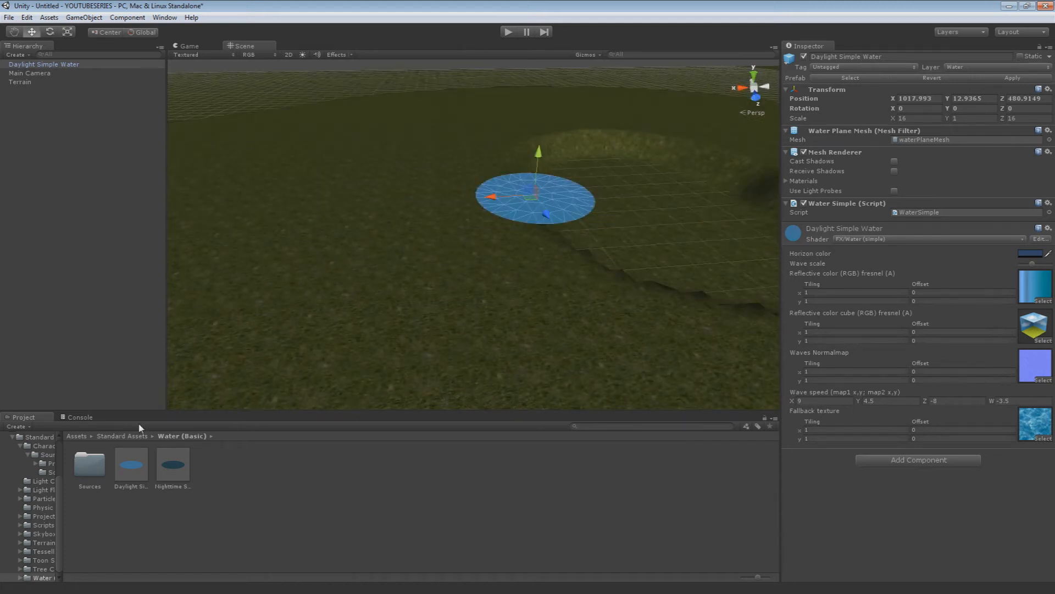
# Place the Nighttime Simple Water prefab next to the daylight water, at about X 1058 and Z 495
pyautogui.moveTo(166, 467); pyautogui.dragTo(366, 159)
pyautogui.press('w')
pyautogui.moveTo(366, 159); pyautogui.dragTo(495, 192, button='right')
pyautogui.press('a')
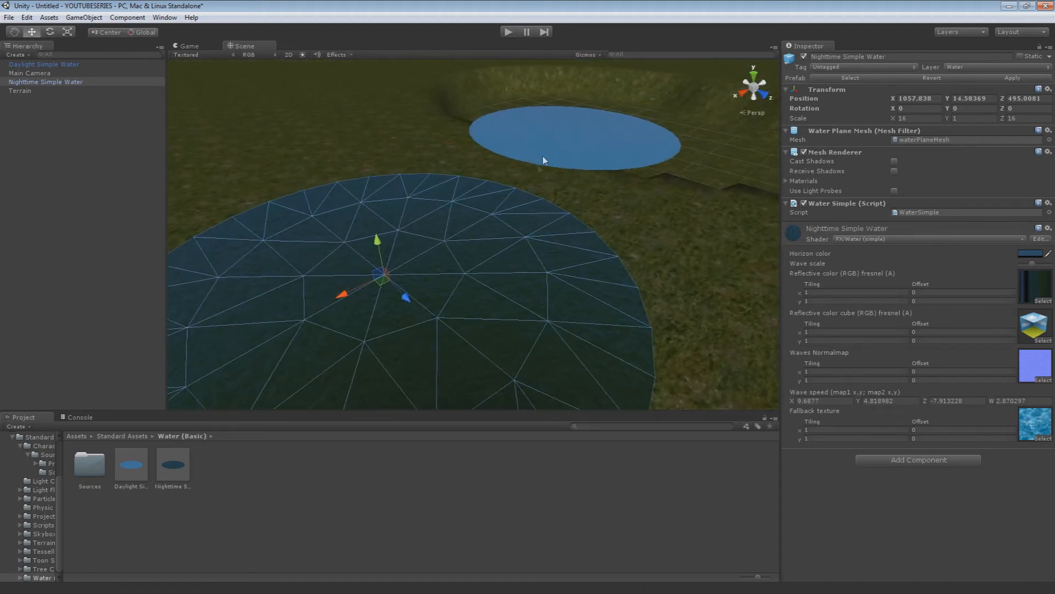
# Compare the daylight water with the nighttime water and inspect the daylight water's oceangradientcube texture in an enlarged preview
pyautogui.click(543, 157)
pyautogui.moveTo(496, 267); pyautogui.dragTo(430, 235, button='right')
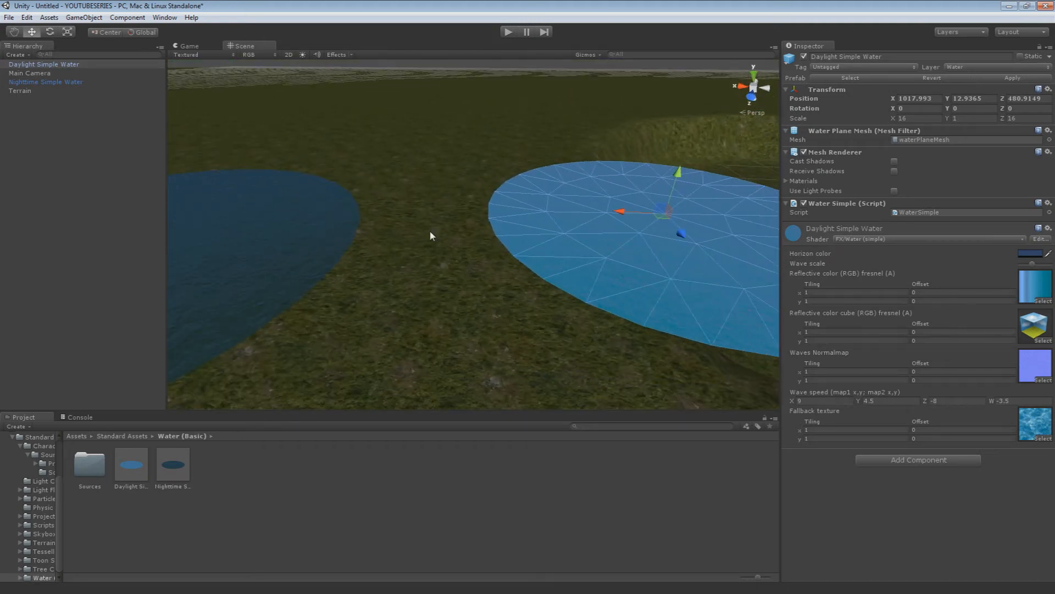
pyautogui.moveTo(445, 226); pyautogui.dragTo(586, 258, button='right')
pyautogui.click(408, 246)
pyautogui.click(518, 240)
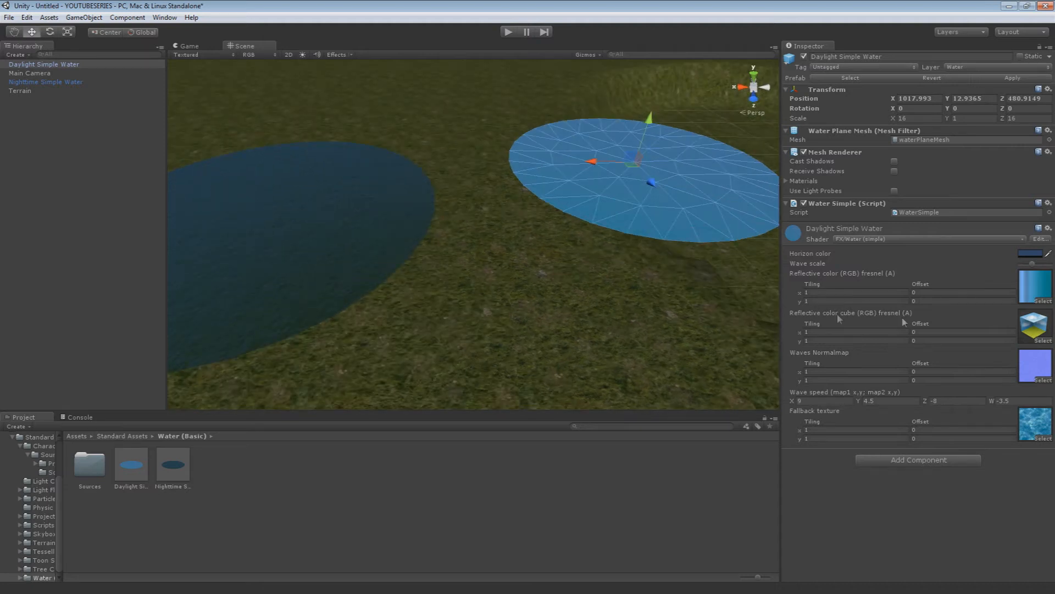
pyautogui.click(1043, 328)
pyautogui.click(233, 464)
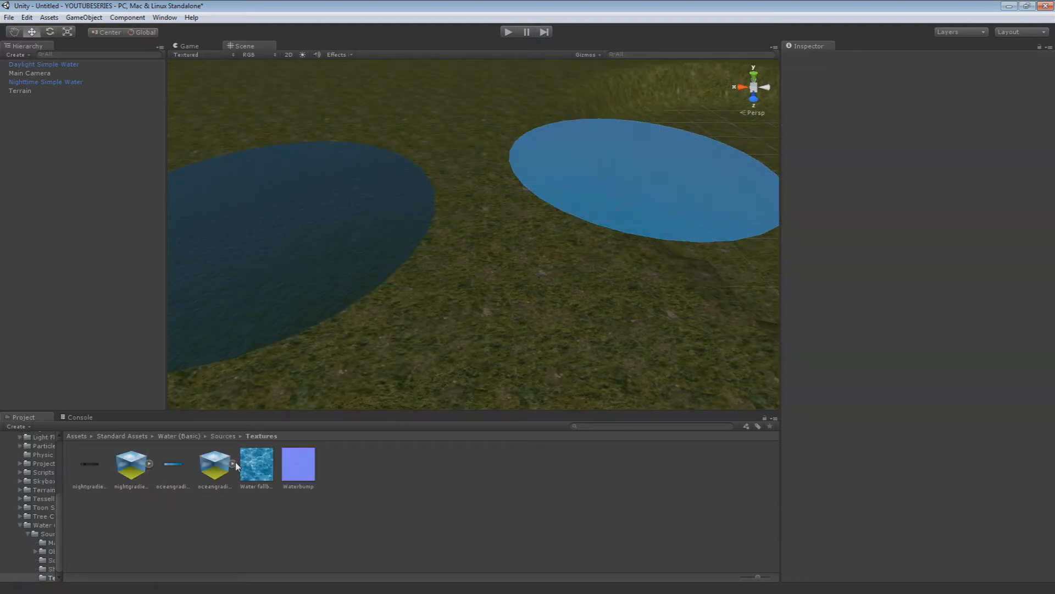
pyautogui.click(256, 463)
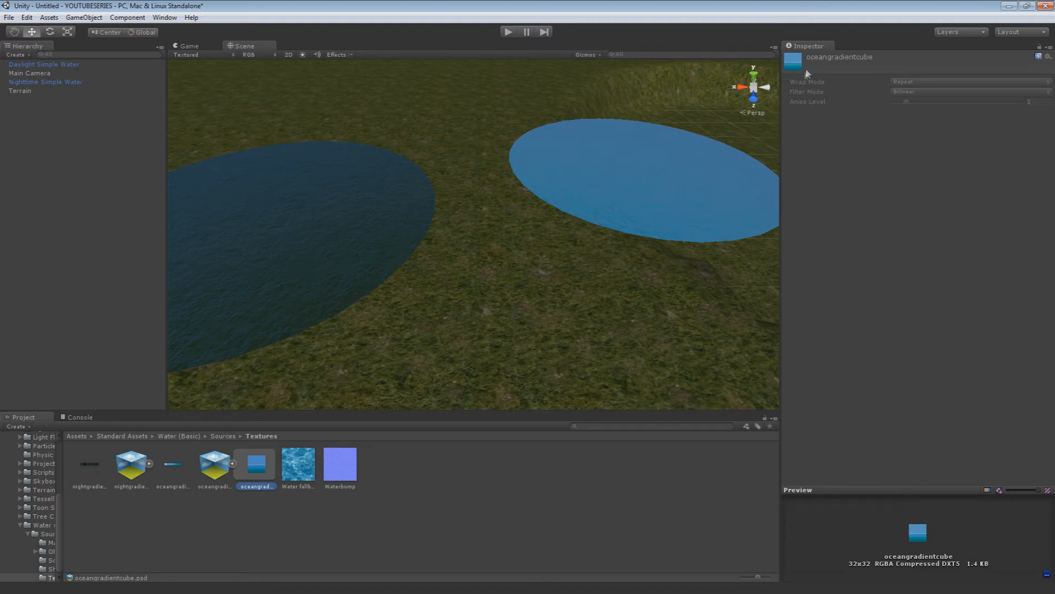
pyautogui.moveTo(915, 486); pyautogui.dragTo(911, 342)
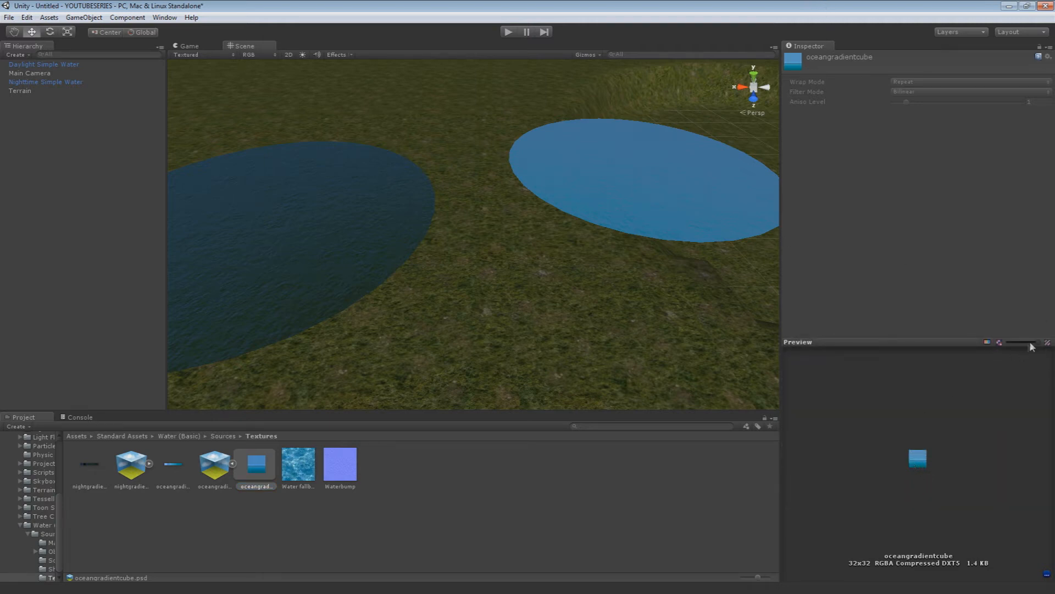
# Delete the Daylight Simple Water object from the scene
pyautogui.moveTo(433, 304)
pyautogui.mouseDown(button='right')
pyautogui.moveTo(520, 269)
pyautogui.moveTo(453, 304)
pyautogui.mouseUp(button='right')
pyautogui.click(520, 268)
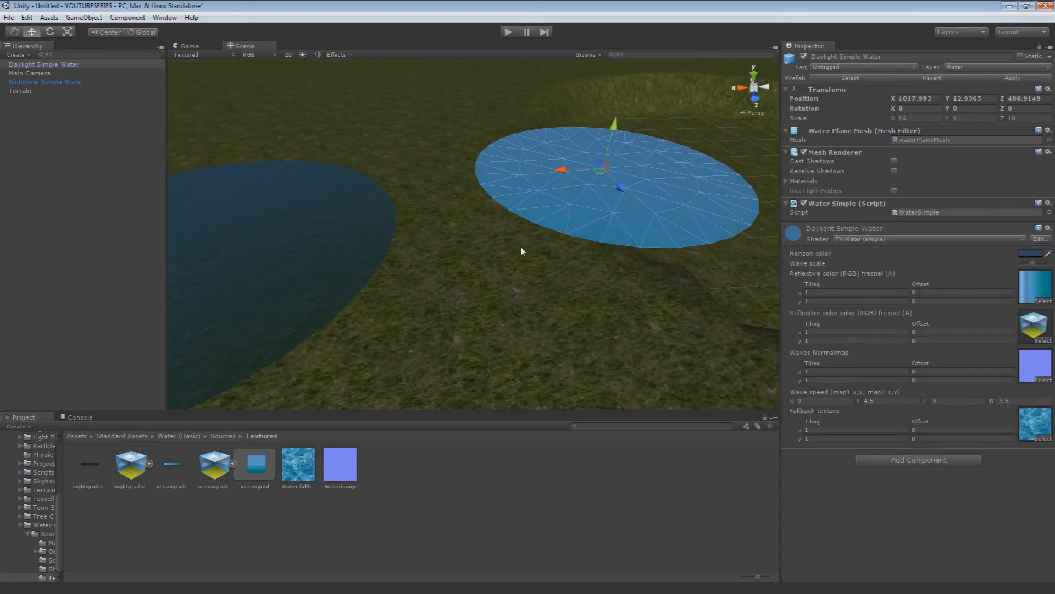
pyautogui.press('Delete')
# Move the Nighttime Simple Water plane over the pond basin, to about X 986.5, and lower it slightly
pyautogui.moveTo(348, 223); pyautogui.dragTo(302, 223, button='right')
pyautogui.moveTo(307, 216); pyautogui.dragTo(679, 247)
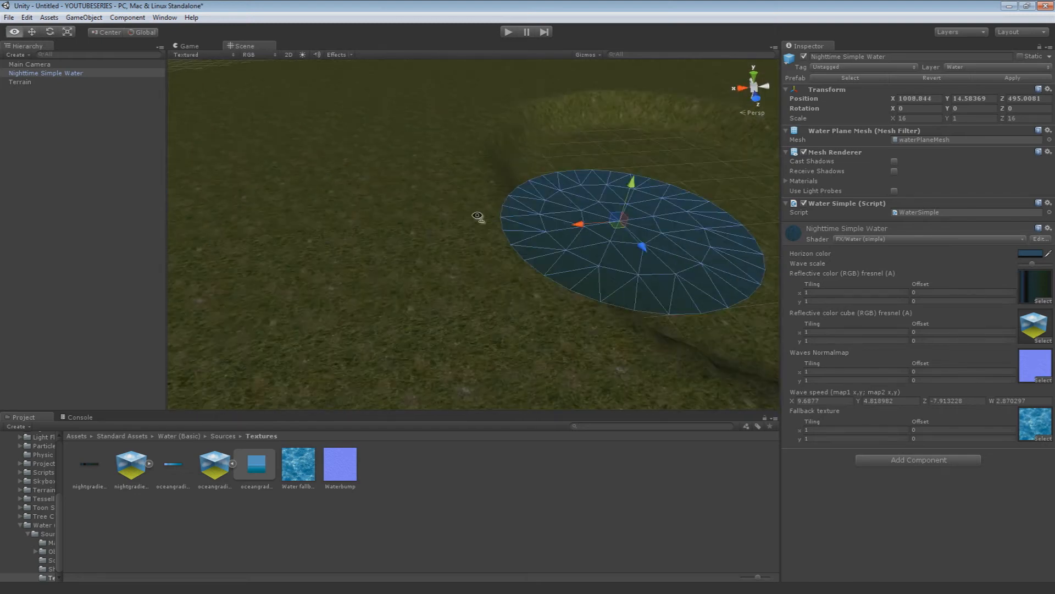
pyautogui.moveTo(429, 219); pyautogui.dragTo(594, 225, button='right')
pyautogui.moveTo(383, 220); pyautogui.dragTo(487, 175)
pyautogui.click(429, 208)
pyautogui.moveTo(375, 214); pyautogui.dragTo(490, 148)
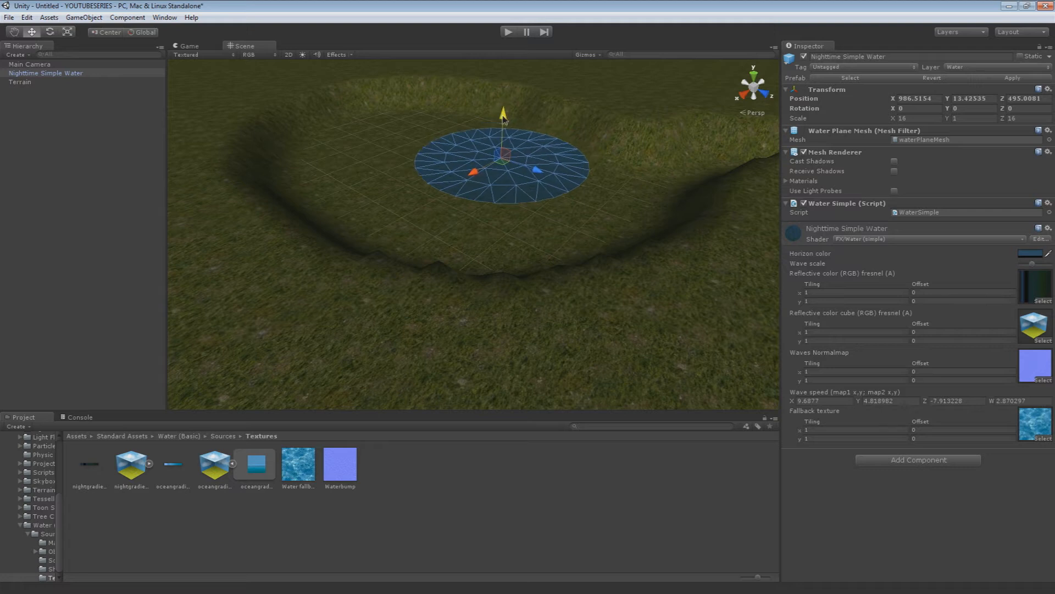
pyautogui.click(602, 249)
pyautogui.click(516, 183)
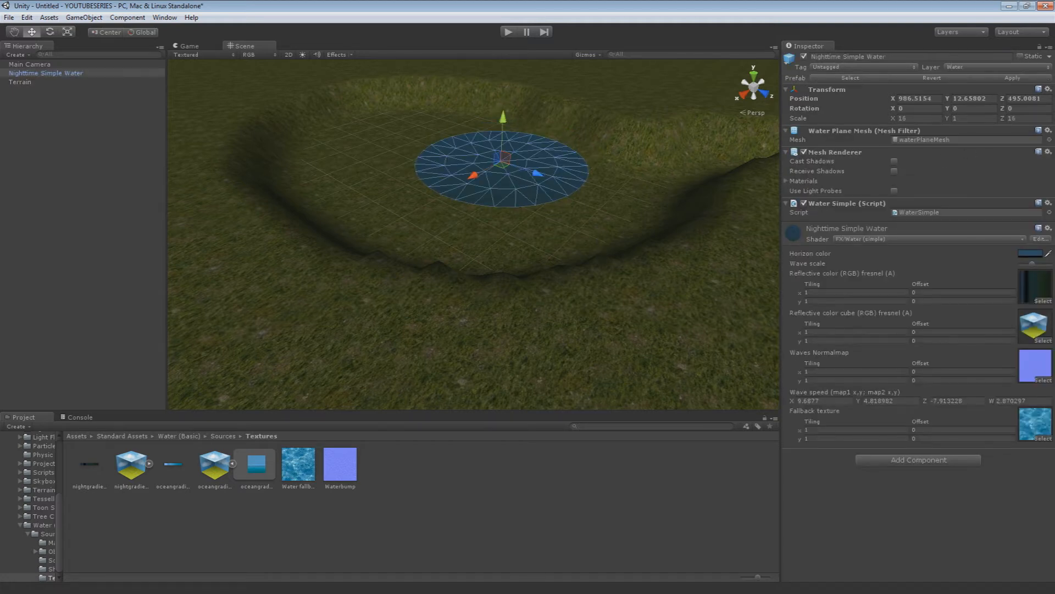
# Set the Nighttime Simple Water's Y position to 9 and shift it along Z to about 556
pyautogui.click(954, 99)
pyautogui.write('9')
pyautogui.moveTo(708, 125); pyautogui.dragTo(698, 254, button='right')
pyautogui.moveTo(460, 231); pyautogui.dragTo(607, 237)
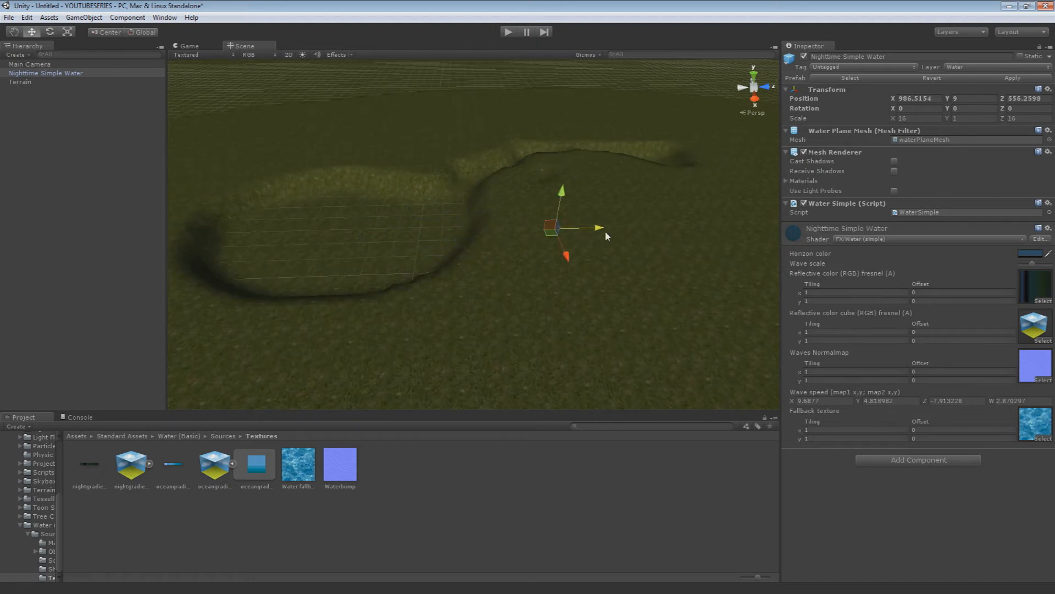
# Scale the Nighttime Simple Water to about 106 in X and 163 in Z to fill the basin and channel, shifting it to about X 969
pyautogui.press('r')
pyautogui.moveTo(561, 230); pyautogui.dragTo(714, 332)
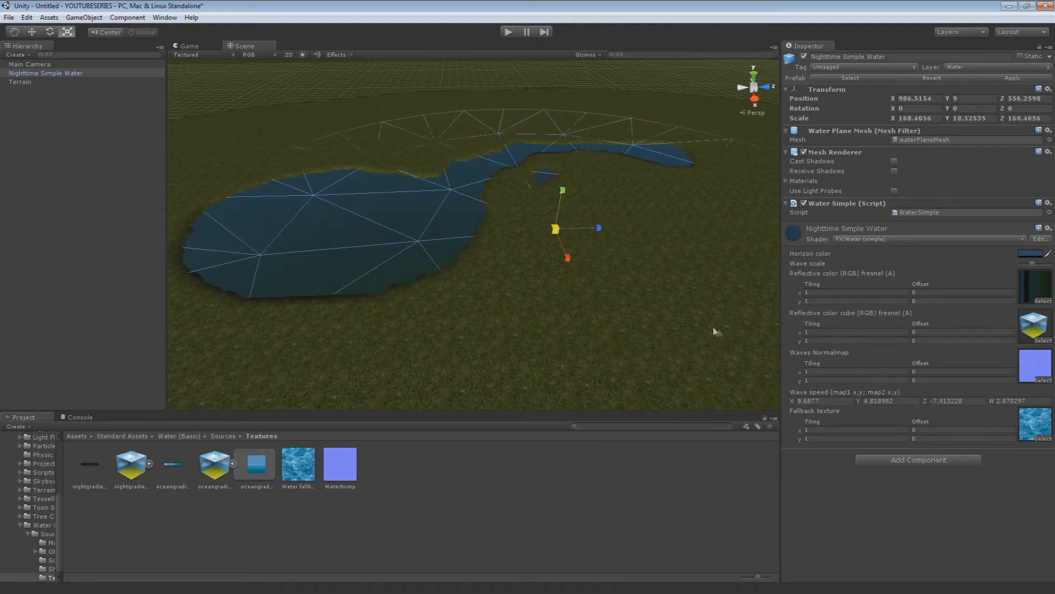
pyautogui.moveTo(559, 231); pyautogui.dragTo(749, 213)
pyautogui.press('w')
pyautogui.press('e')
pyautogui.press('r')
pyautogui.moveTo(749, 213); pyautogui.dragTo(1017, 228, button='right')
pyautogui.press('w')
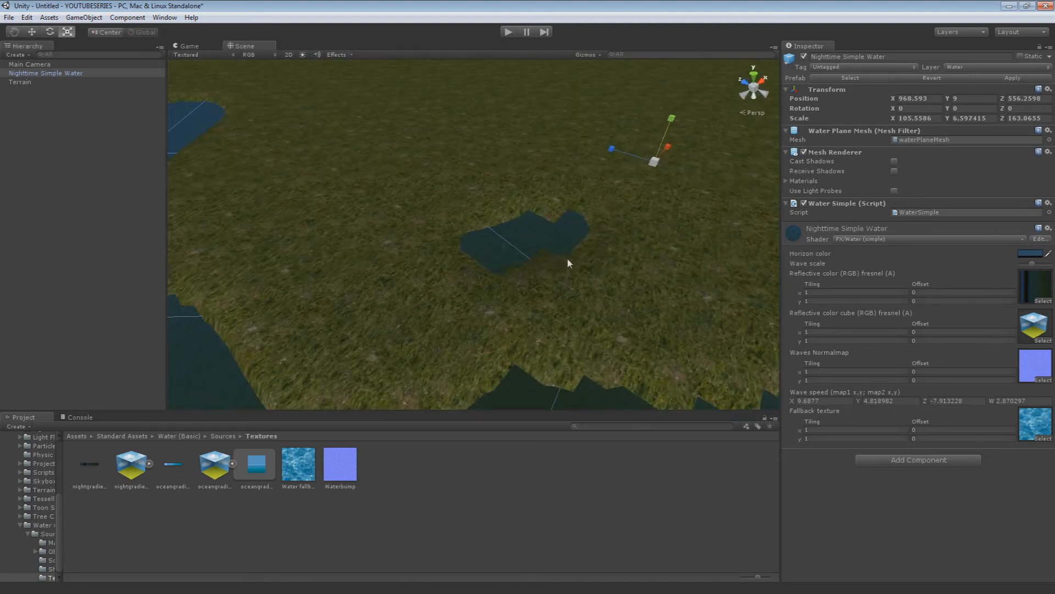
# Smooth the terrain around the small stray water patch with the Smooth Height tool at brush size 5 and opacity 4
pyautogui.click(529, 189)
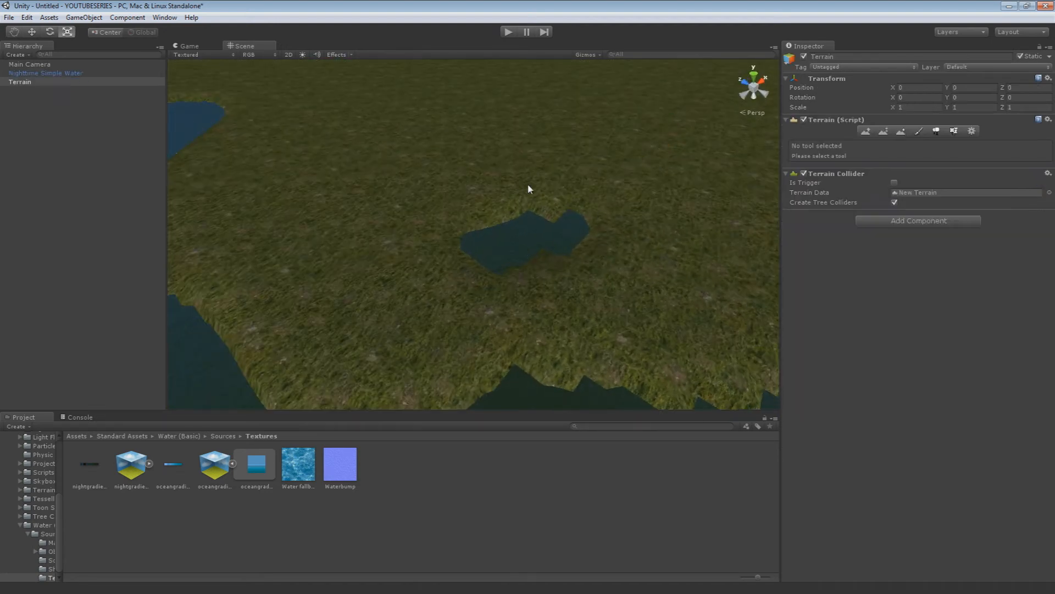
pyautogui.click(901, 130)
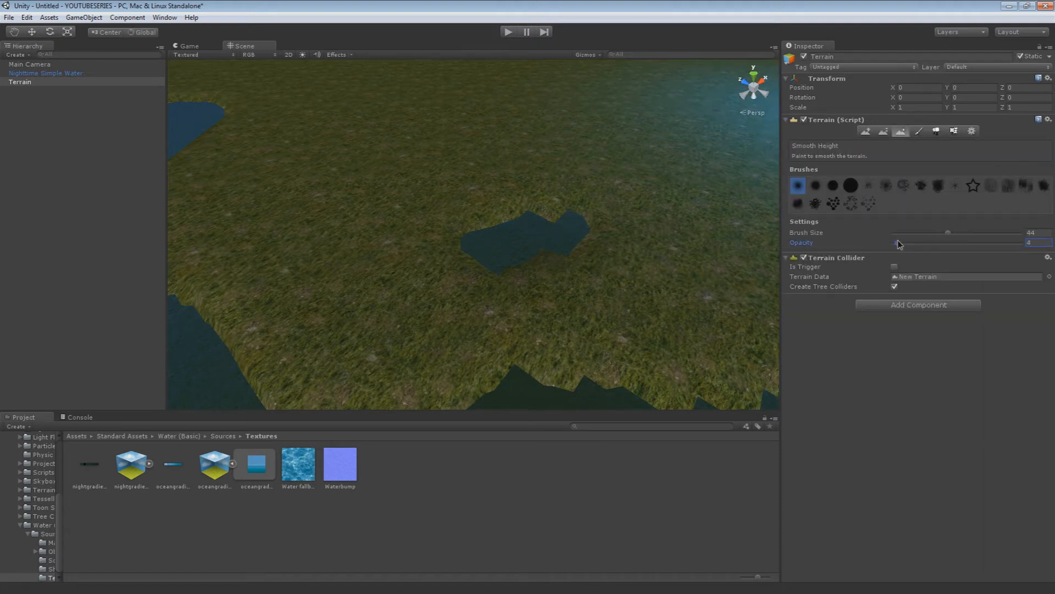
pyautogui.moveTo(948, 232); pyautogui.dragTo(897, 234)
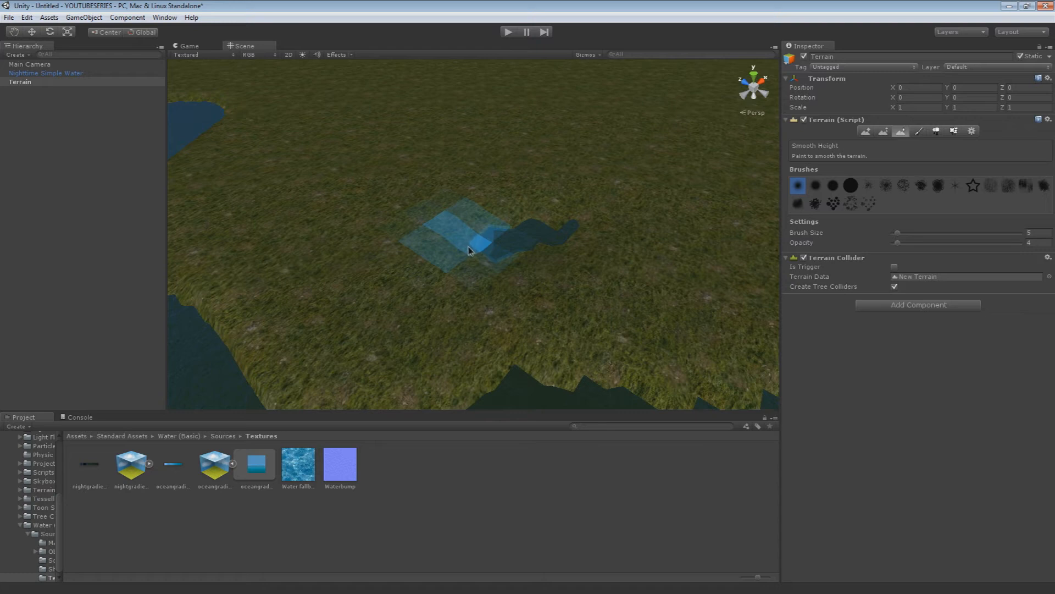
pyautogui.moveTo(448, 363)
pyautogui.keyDown('alt'); pyautogui.mouseDown()
pyautogui.moveTo(407, 370)
pyautogui.moveTo(431, 364)
pyautogui.mouseUp(); pyautogui.keyUp('alt')
# Smooth the terrain banks along the channel and pond with the Smooth Height tool at opacity 46
pyautogui.moveTo(896, 244); pyautogui.dragTo(951, 243)
pyautogui.moveTo(625, 283)
pyautogui.mouseDown()
pyautogui.moveTo(436, 306)
pyautogui.moveTo(279, 184)
pyautogui.mouseUp()
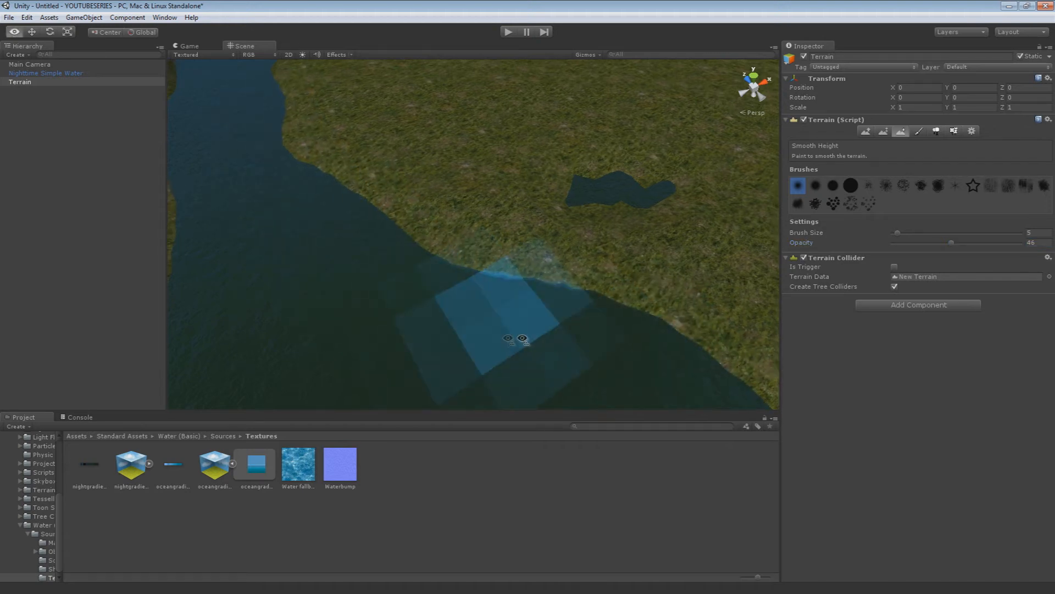
pyautogui.keyDown('alt'); pyautogui.moveTo(506, 338); pyautogui.dragTo(415, 301); pyautogui.keyUp('alt')
pyautogui.moveTo(588, 110)
pyautogui.keyDown('alt'); pyautogui.mouseDown()
pyautogui.moveTo(534, 294)
pyautogui.moveTo(545, 299)
pyautogui.moveTo(523, 212)
pyautogui.mouseUp(); pyautogui.keyUp('alt')
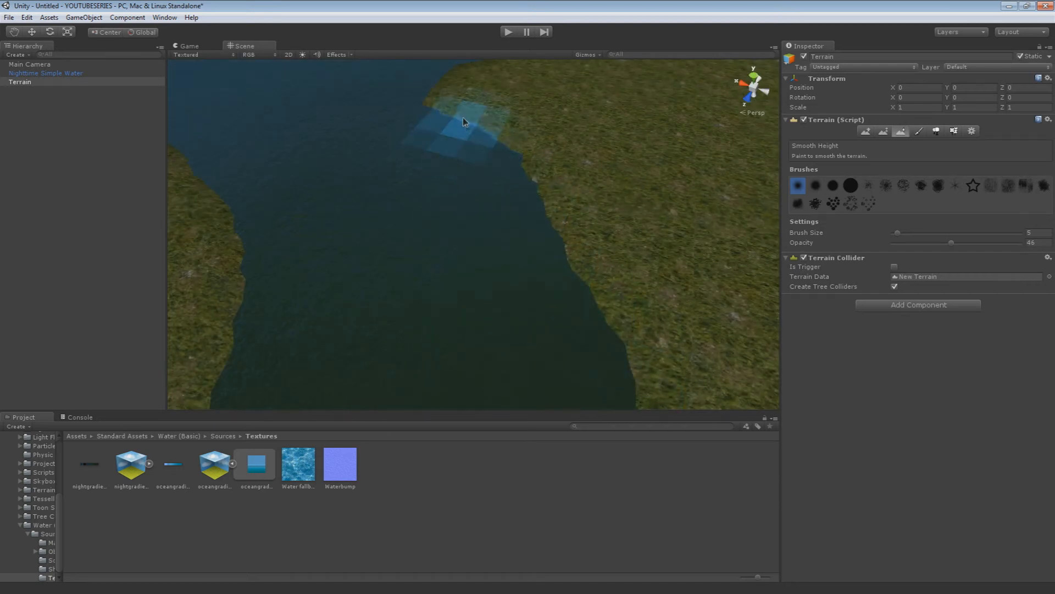
pyautogui.keyDown('alt'); pyautogui.moveTo(545, 256); pyautogui.dragTo(490, 144); pyautogui.keyUp('alt')
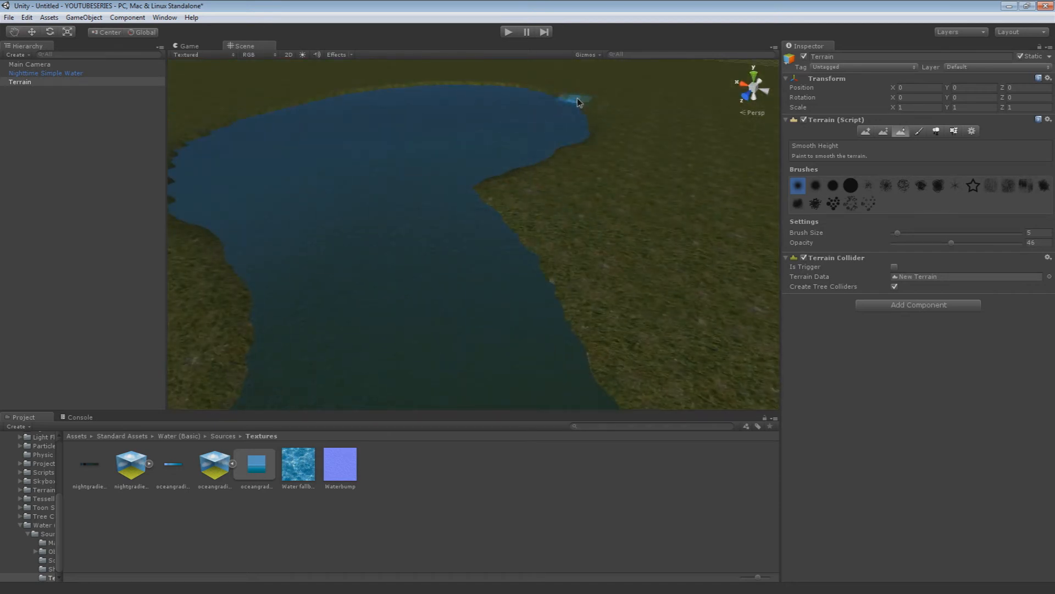
pyautogui.keyDown('alt'); pyautogui.moveTo(500, 213); pyautogui.dragTo(427, 266); pyautogui.keyUp('alt')
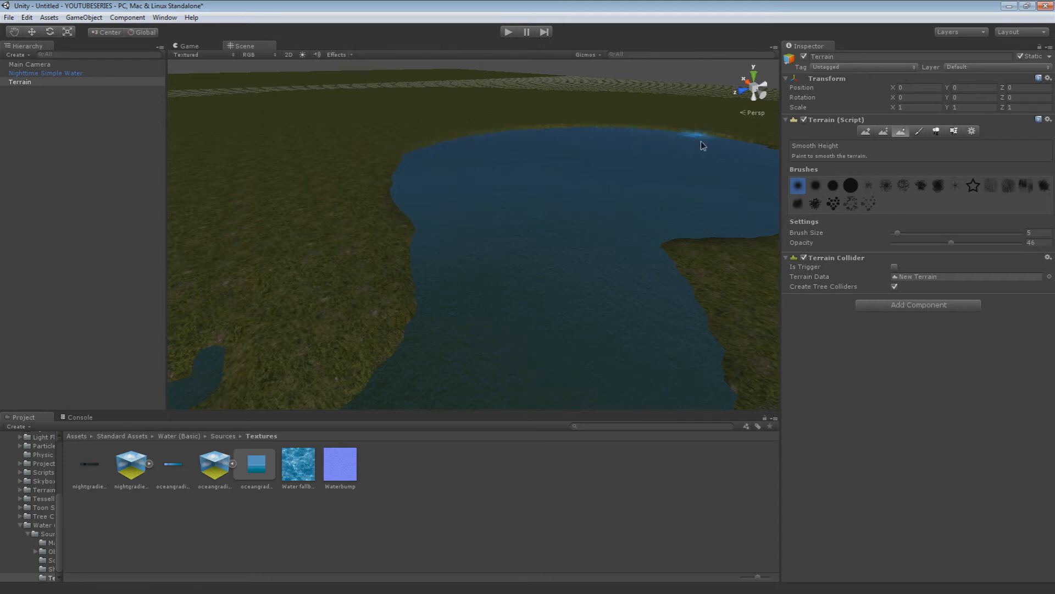
# Smooth the banks around the pond and where it opens into the channel with the Smooth Height tool at brush size 5
pyautogui.keyDown('alt'); pyautogui.moveTo(759, 161); pyautogui.dragTo(714, 164); pyautogui.keyUp('alt')
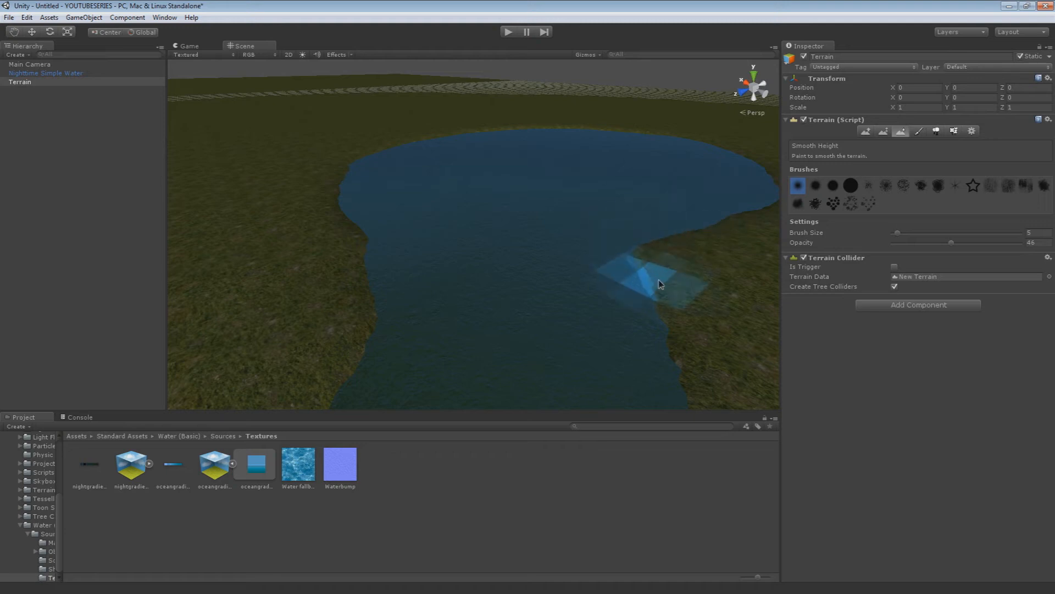
pyautogui.moveTo(448, 217); pyautogui.dragTo(591, 285, button='right')
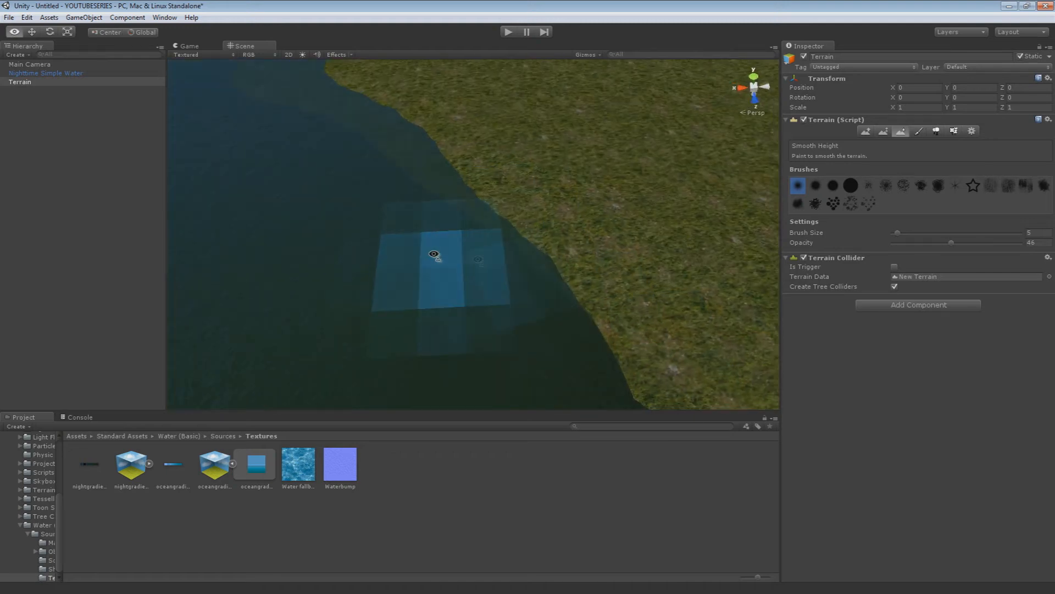
pyautogui.moveTo(431, 252); pyautogui.dragTo(773, 264, button='right')
pyautogui.moveTo(379, 267)
pyautogui.mouseDown()
pyautogui.moveTo(443, 207)
pyautogui.moveTo(570, 132)
pyautogui.mouseUp()
pyautogui.moveTo(570, 132); pyautogui.dragTo(693, 77, button='right')
pyautogui.moveTo(436, 308); pyautogui.dragTo(493, 256)
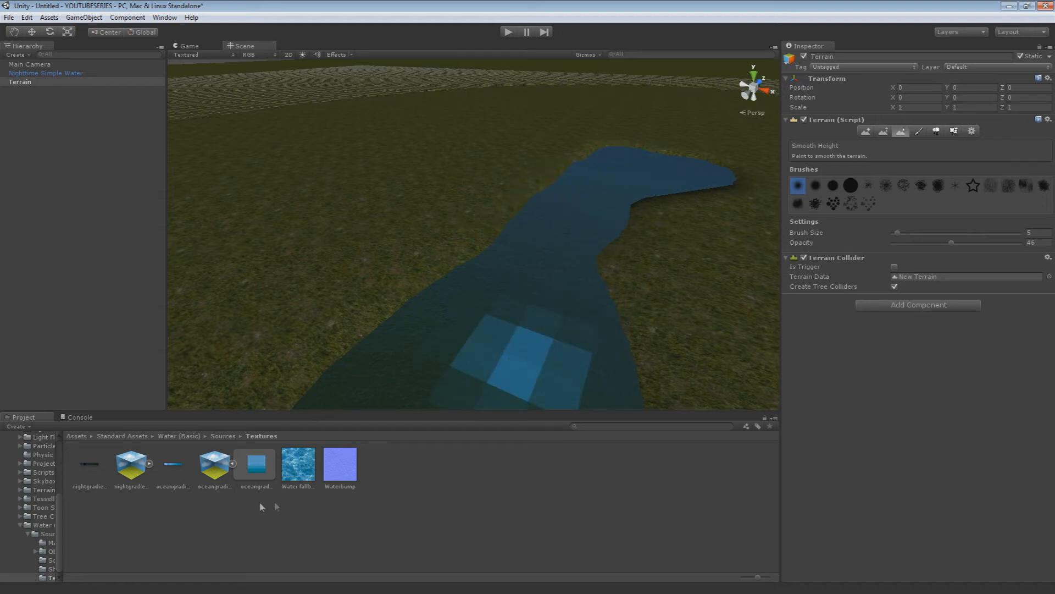
# Smooth the terrain along both sides of the channel with the Smooth Height tool
pyautogui.moveTo(622, 301)
pyautogui.mouseDown()
pyautogui.moveTo(612, 255)
pyautogui.moveTo(648, 210)
pyautogui.moveTo(723, 182)
pyautogui.moveTo(645, 231)
pyautogui.mouseUp()
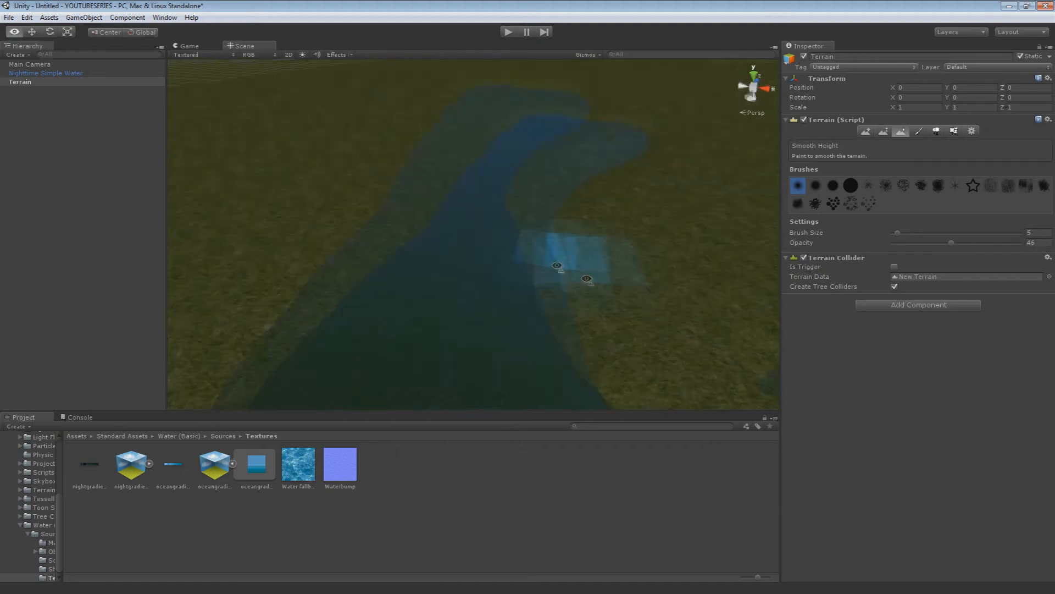
pyautogui.moveTo(558, 266); pyautogui.dragTo(673, 330, button='right')
pyautogui.moveTo(458, 217)
pyautogui.mouseDown()
pyautogui.moveTo(632, 225)
pyautogui.moveTo(670, 205)
pyautogui.mouseUp()
pyautogui.moveTo(360, 199); pyautogui.dragTo(596, 209, button='right')
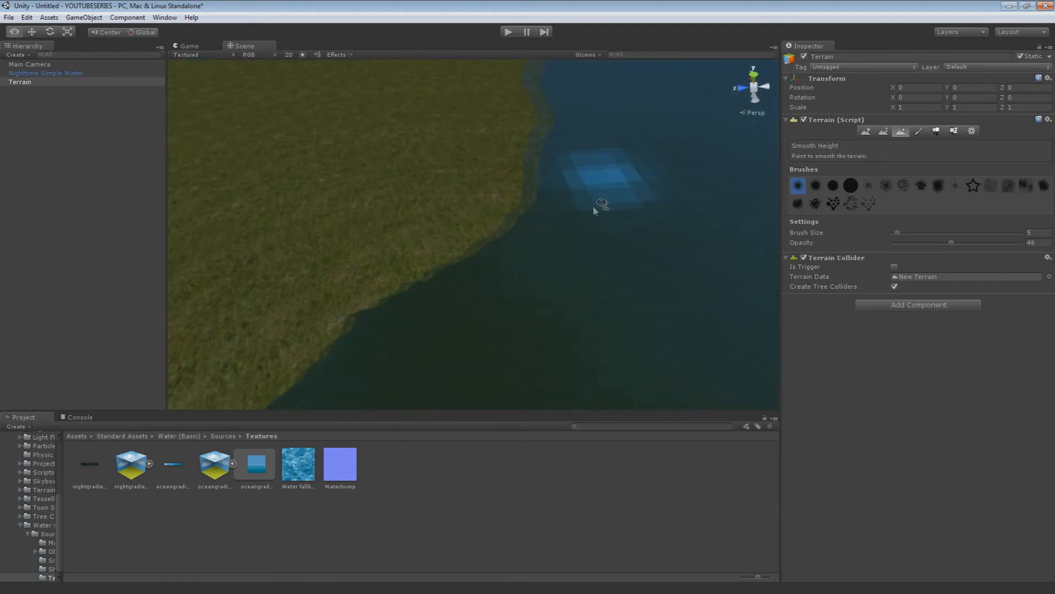
pyautogui.moveTo(403, 268)
pyautogui.mouseDown()
pyautogui.moveTo(530, 108)
pyautogui.moveTo(520, 100)
pyautogui.mouseUp()
pyautogui.moveTo(586, 214); pyautogui.dragTo(576, 165, button='right')
pyautogui.moveTo(550, 294)
pyautogui.mouseDown()
pyautogui.moveTo(559, 194)
pyautogui.moveTo(641, 156)
pyautogui.mouseUp()
# Smooth the remaining uneven bank edges toward the narrow end of the channel with the Smooth Height brush
pyautogui.moveTo(641, 157); pyautogui.dragTo(654, 212, button='right')
pyautogui.moveTo(654, 212)
pyautogui.mouseDown()
pyautogui.moveTo(328, 246)
pyautogui.moveTo(247, 220)
pyautogui.mouseUp()
pyautogui.moveTo(561, 299); pyautogui.dragTo(490, 242, button='right')
pyautogui.scroll(-3, 489, 243)
pyautogui.scroll(-2, 491, 300)
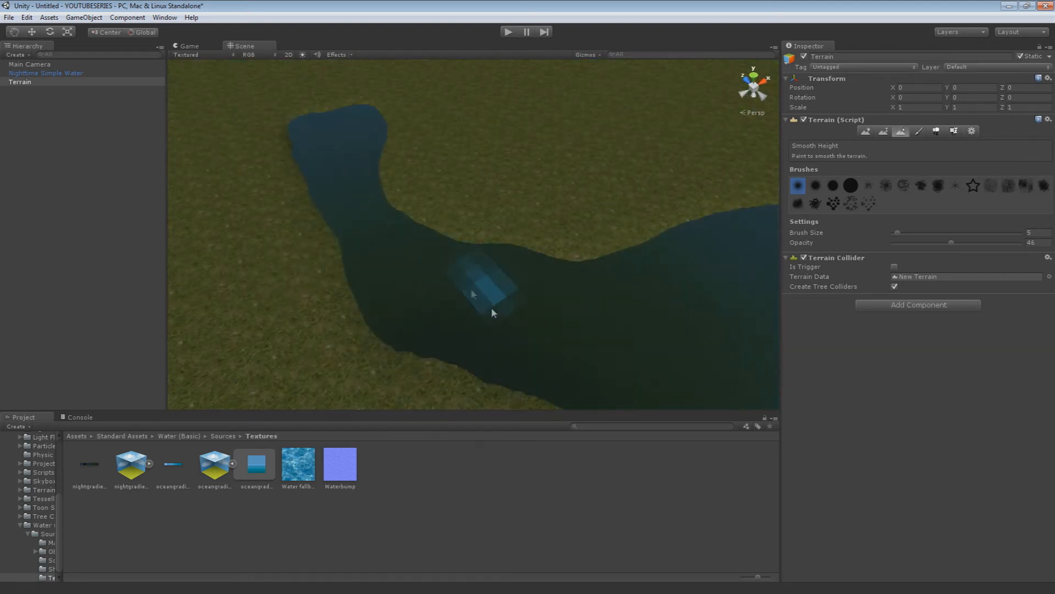
pyautogui.moveTo(278, 113)
pyautogui.mouseDown()
pyautogui.moveTo(293, 143)
pyautogui.moveTo(282, 171)
pyautogui.moveTo(331, 260)
pyautogui.moveTo(424, 349)
pyautogui.mouseUp()
pyautogui.moveTo(429, 350)
pyautogui.mouseDown(button='right')
pyautogui.moveTo(603, 341)
pyautogui.moveTo(500, 297)
pyautogui.moveTo(431, 330)
pyautogui.moveTo(533, 330)
pyautogui.mouseUp(button='right')
pyautogui.scroll(-1, 533, 331)
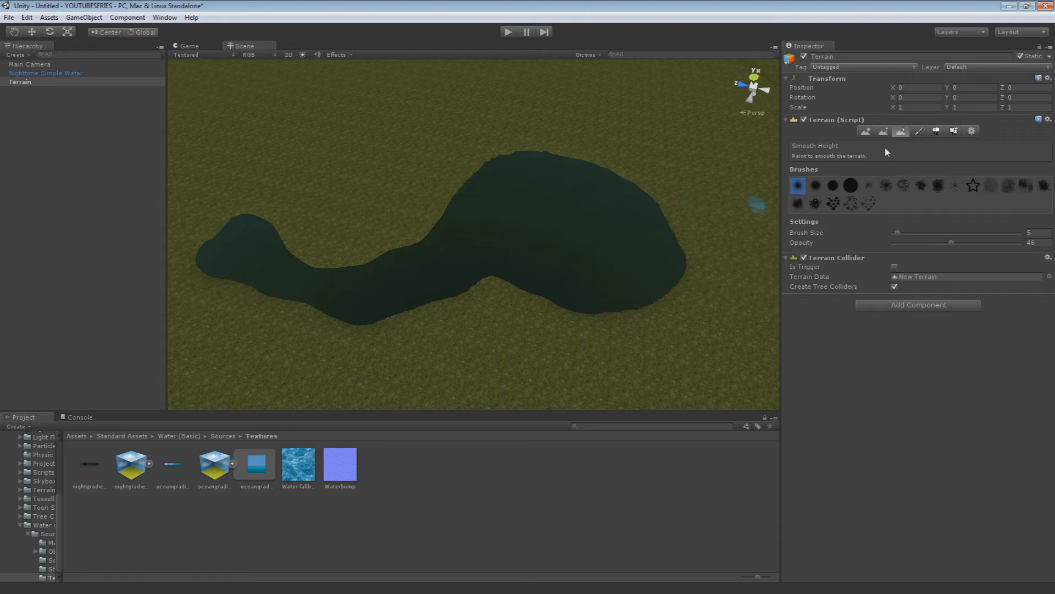
# Raise a small island inside the pond with the Paint Height tool at height 10
pyautogui.click(866, 131)
pyautogui.click(883, 132)
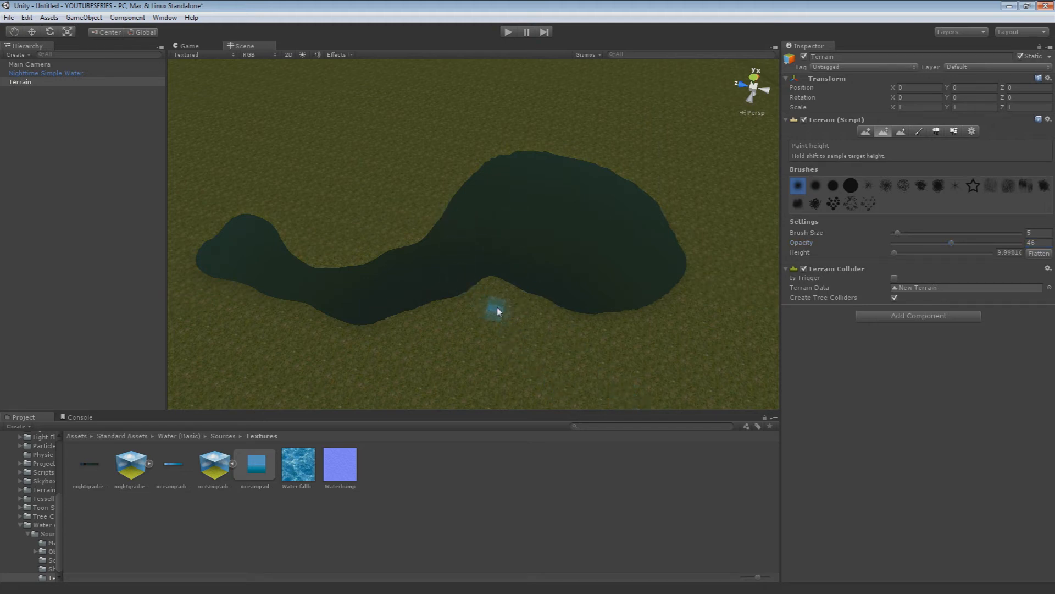
pyautogui.click(1009, 252)
pyautogui.click(514, 207)
pyautogui.moveTo(553, 216)
pyautogui.keyDown('alt'); pyautogui.mouseDown()
pyautogui.moveTo(511, 242)
pyautogui.moveTo(549, 226)
pyautogui.moveTo(597, 248)
pyautogui.moveTo(589, 225)
pyautogui.mouseUp(); pyautogui.keyUp('alt')
pyautogui.moveTo(519, 190)
pyautogui.mouseDown()
pyautogui.moveTo(544, 230)
pyautogui.moveTo(576, 227)
pyautogui.moveTo(536, 221)
pyautogui.mouseUp()
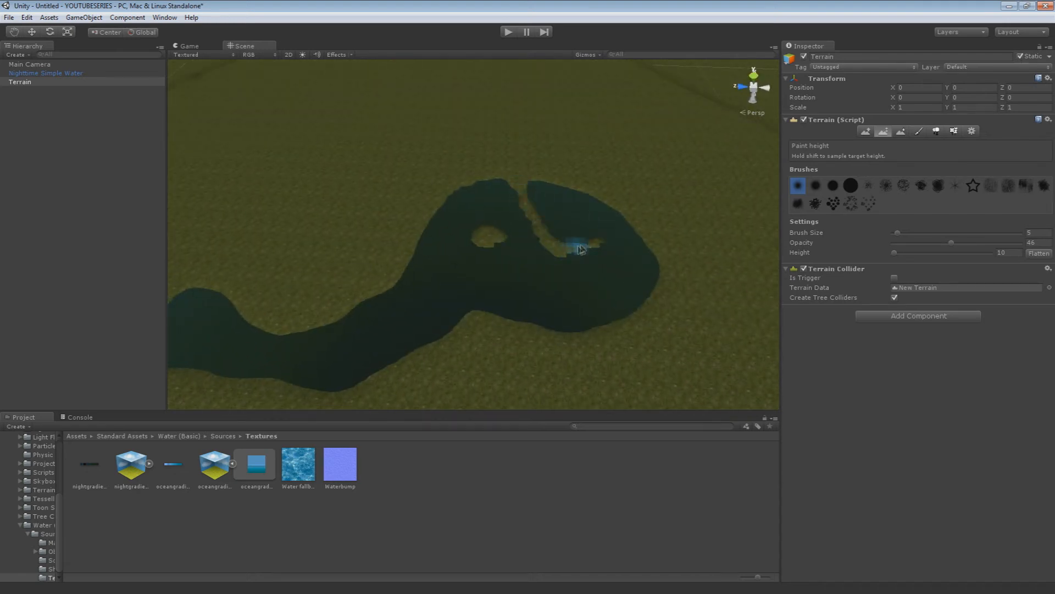
pyautogui.hotkey('ctrl', 'z')
pyautogui.moveTo(669, 326)
pyautogui.keyDown('alt'); pyautogui.mouseDown()
pyautogui.moveTo(464, 309)
pyautogui.moveTo(519, 275)
pyautogui.moveTo(532, 282)
pyautogui.moveTo(525, 256)
pyautogui.mouseUp(); pyautogui.keyUp('alt')
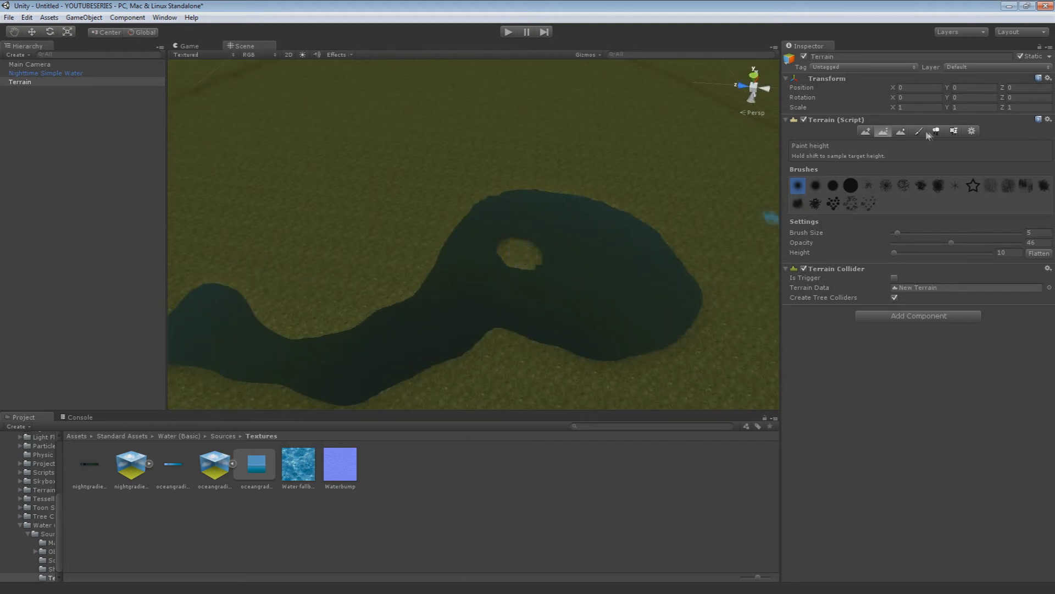
# Examine the raised island in the pond up close from several angles
pyautogui.click(918, 131)
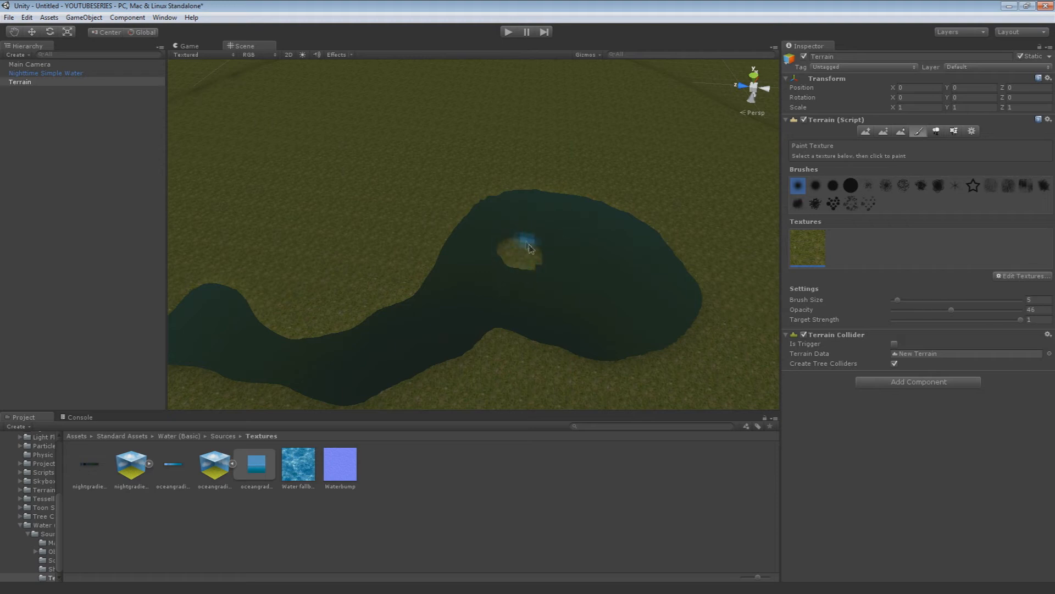
pyautogui.scroll(5, 546, 267)
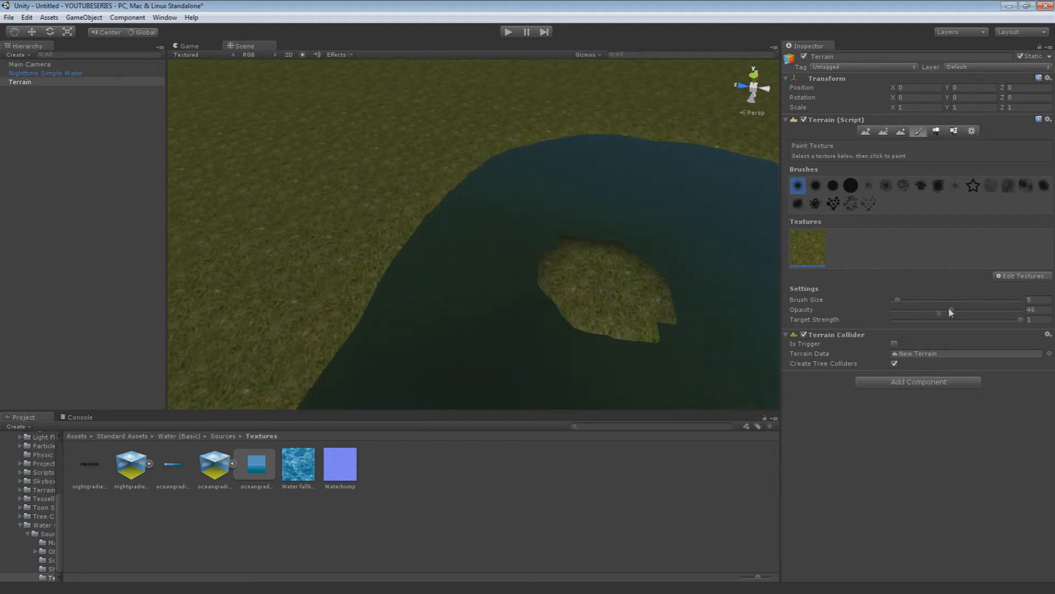
pyautogui.moveTo(742, 251); pyautogui.dragTo(775, 299, button='right')
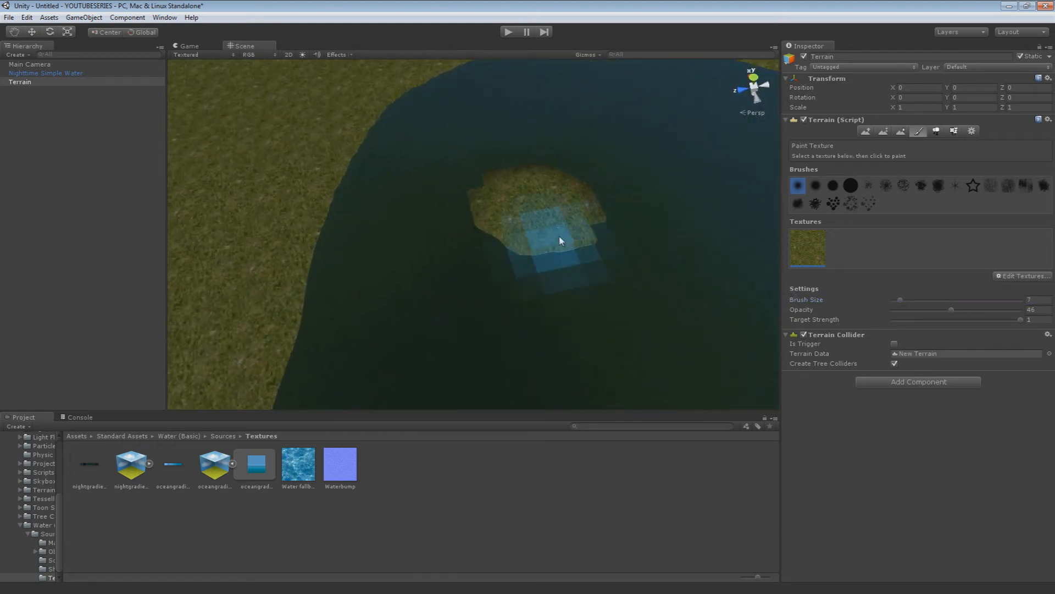
pyautogui.press('w')
pyautogui.moveTo(550, 214)
pyautogui.mouseDown(button='right')
pyautogui.moveTo(601, 217)
pyautogui.moveTo(545, 220)
pyautogui.moveTo(527, 242)
pyautogui.moveTo(500, 212)
pyautogui.moveTo(518, 238)
pyautogui.moveTo(380, 221)
pyautogui.moveTo(391, 271)
pyautogui.moveTo(435, 224)
pyautogui.moveTo(467, 268)
pyautogui.moveTo(410, 198)
pyautogui.moveTo(422, 326)
pyautogui.mouseUp(button='right')
pyautogui.scroll(5, 526, 243)
pyautogui.scroll(-5, 528, 246)
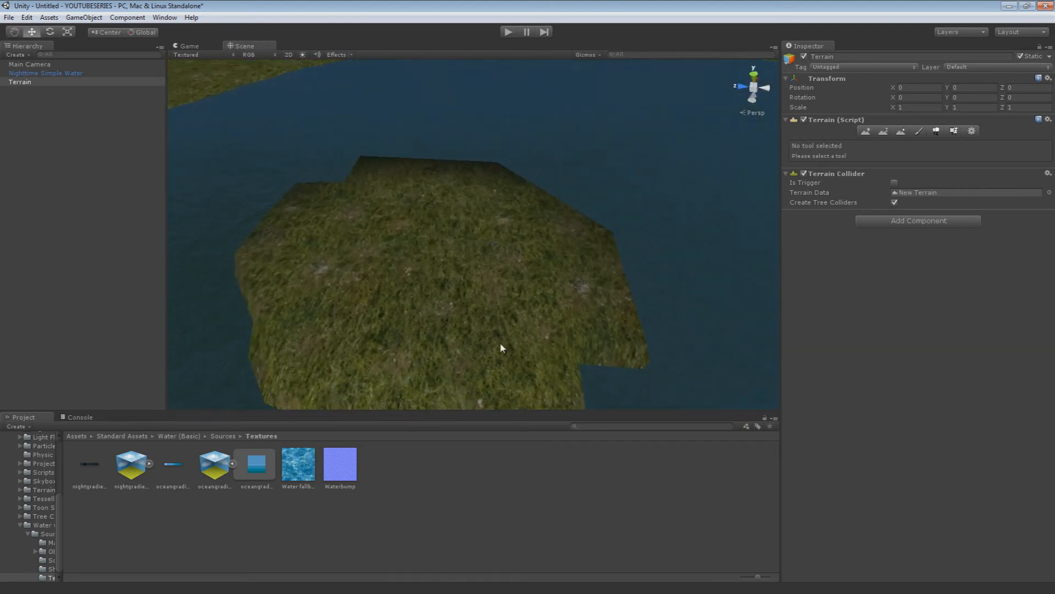
pyautogui.moveTo(361, 215); pyautogui.dragTo(330, 152, button='right')
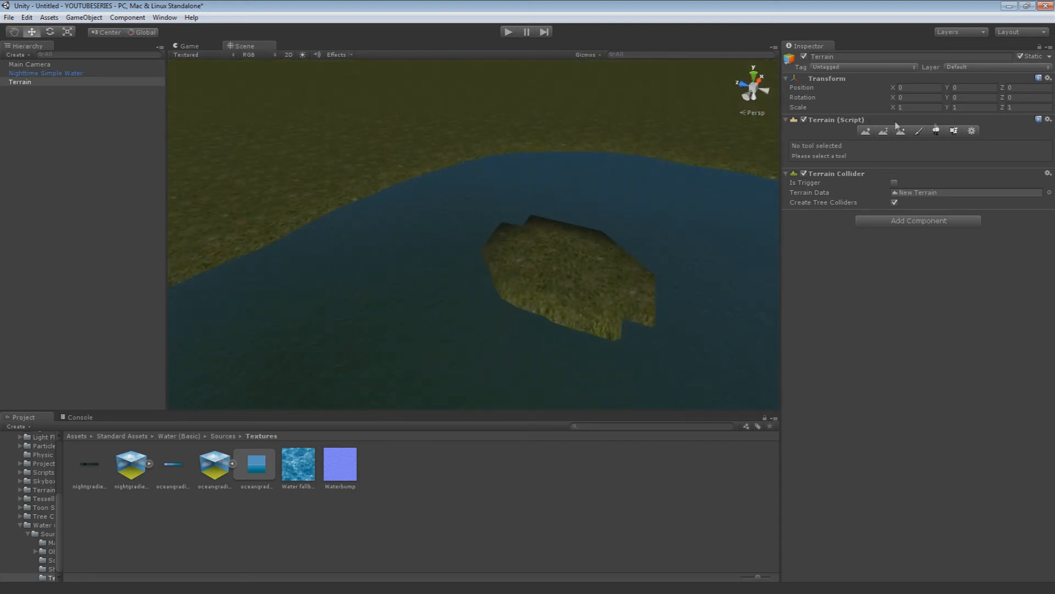
# Add BigTree as a tree type for the terrain's Place Trees tool
pyautogui.click(936, 131)
pyautogui.scroll(-2, 568, 172)
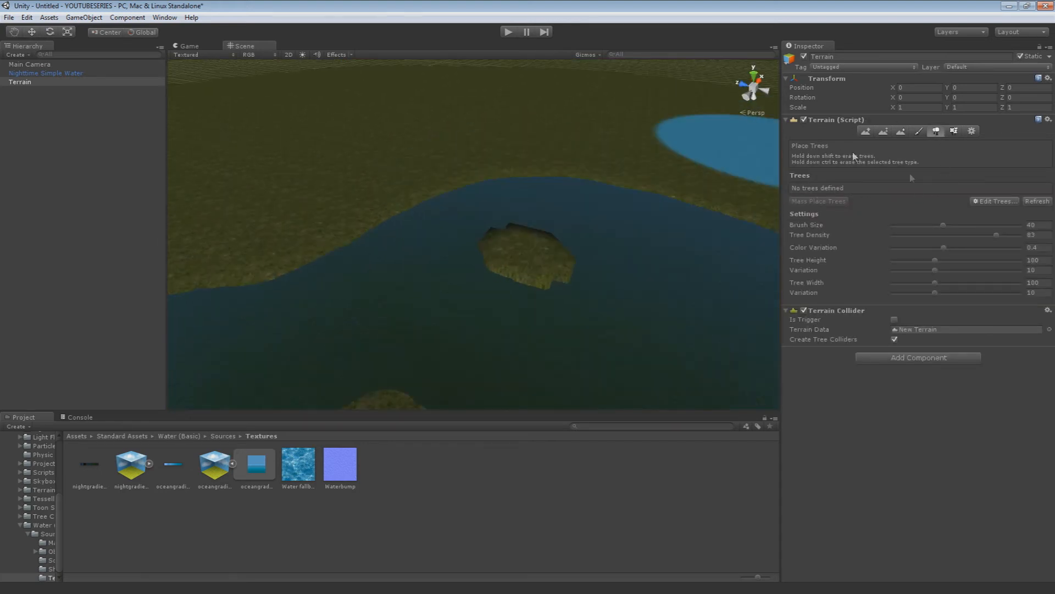
pyautogui.click(996, 201)
pyautogui.click(1000, 205)
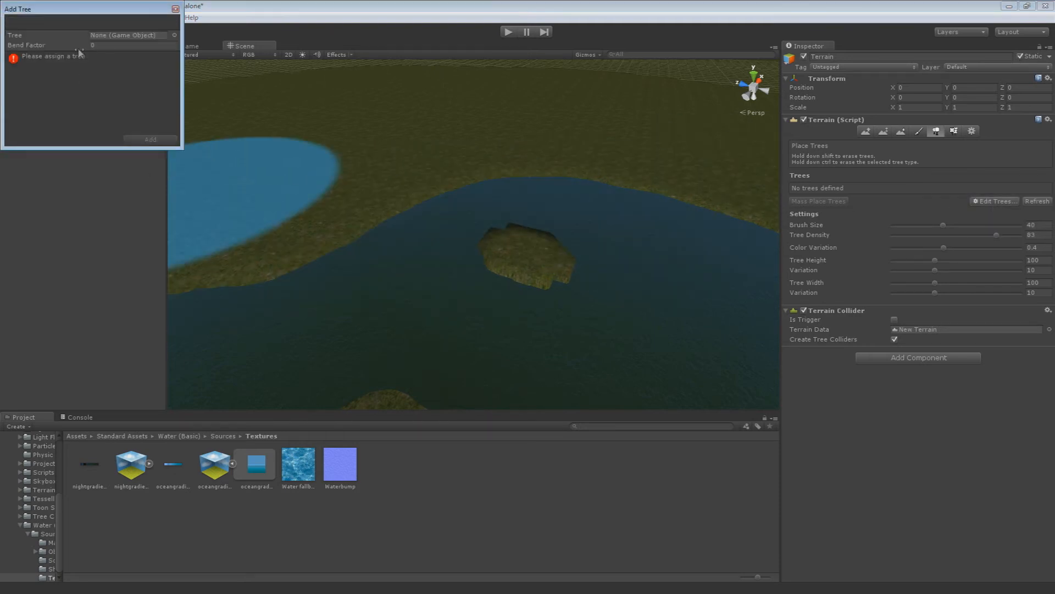
pyautogui.click(174, 35)
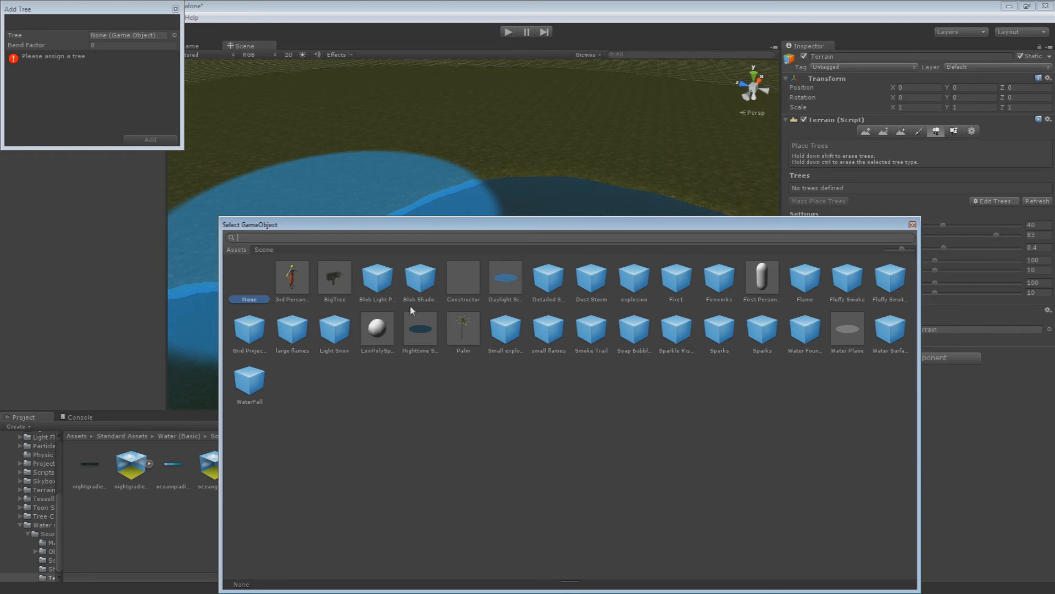
pyautogui.click(468, 340)
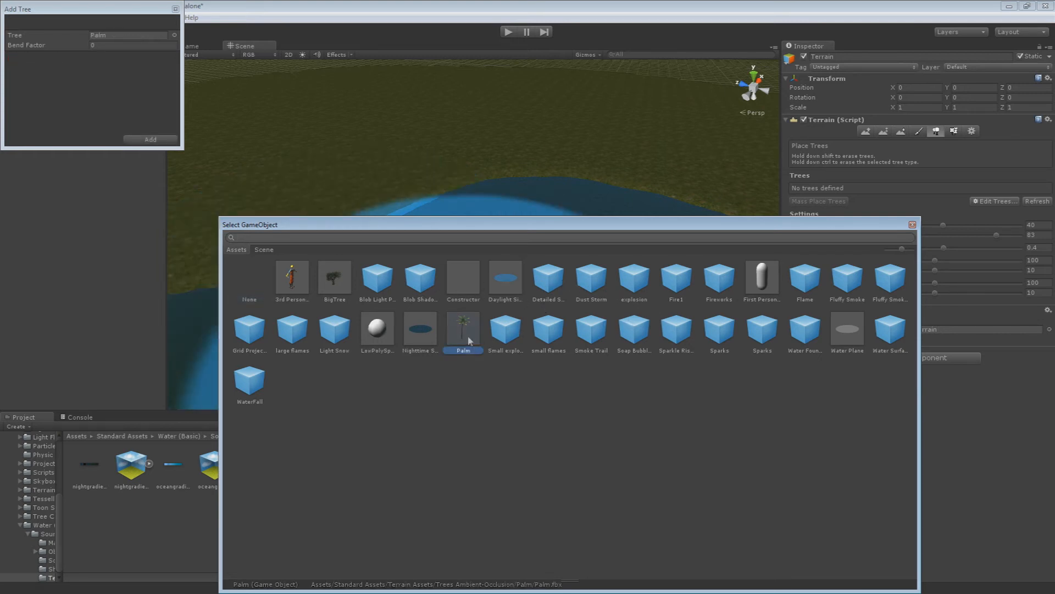
pyautogui.click(344, 283)
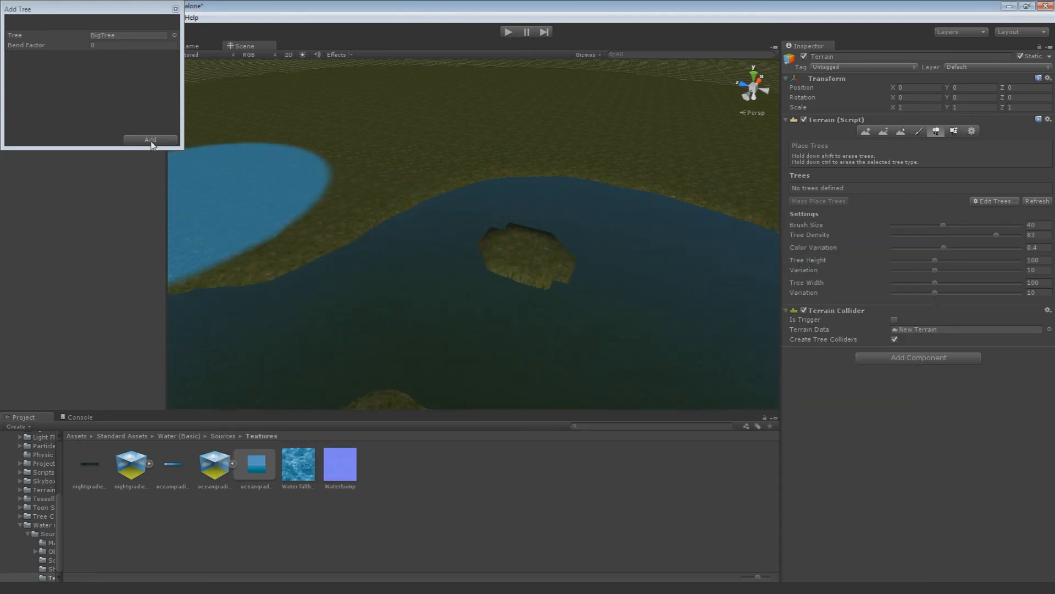
pyautogui.click(152, 142)
pyautogui.moveTo(336, 198)
pyautogui.mouseDown(button='right')
pyautogui.moveTo(255, 169)
pyautogui.moveTo(377, 181)
pyautogui.moveTo(424, 198)
pyautogui.moveTo(379, 193)
pyautogui.moveTo(339, 209)
pyautogui.moveTo(338, 195)
pyautogui.mouseUp(button='right')
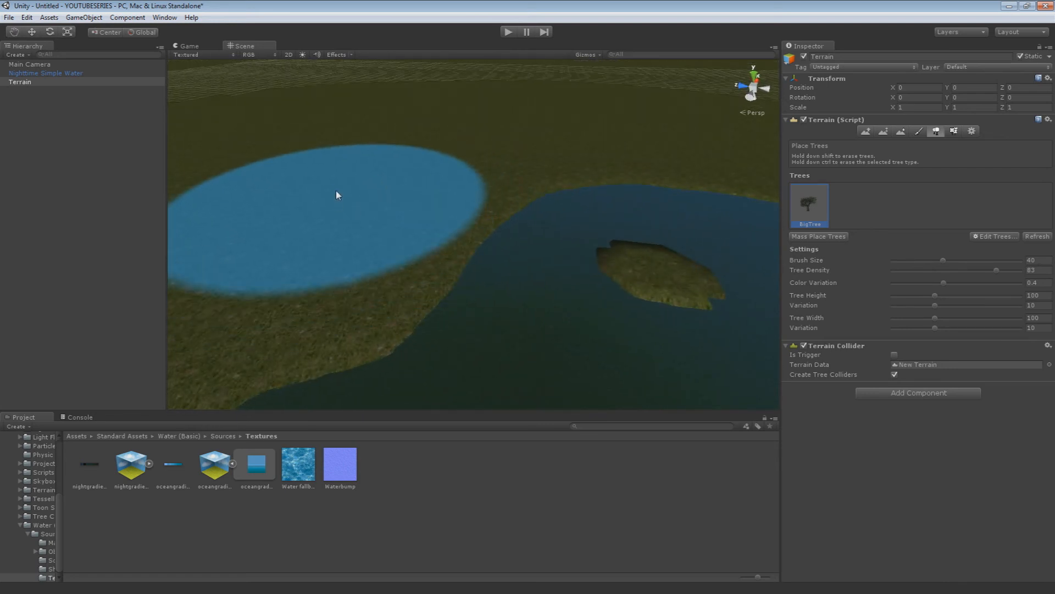
pyautogui.click(327, 217)
pyautogui.moveTo(327, 217); pyautogui.dragTo(486, 155, button='right')
pyautogui.hotkey('ctrl', 'z')
pyautogui.moveTo(360, 201); pyautogui.dragTo(358, 215, button='right')
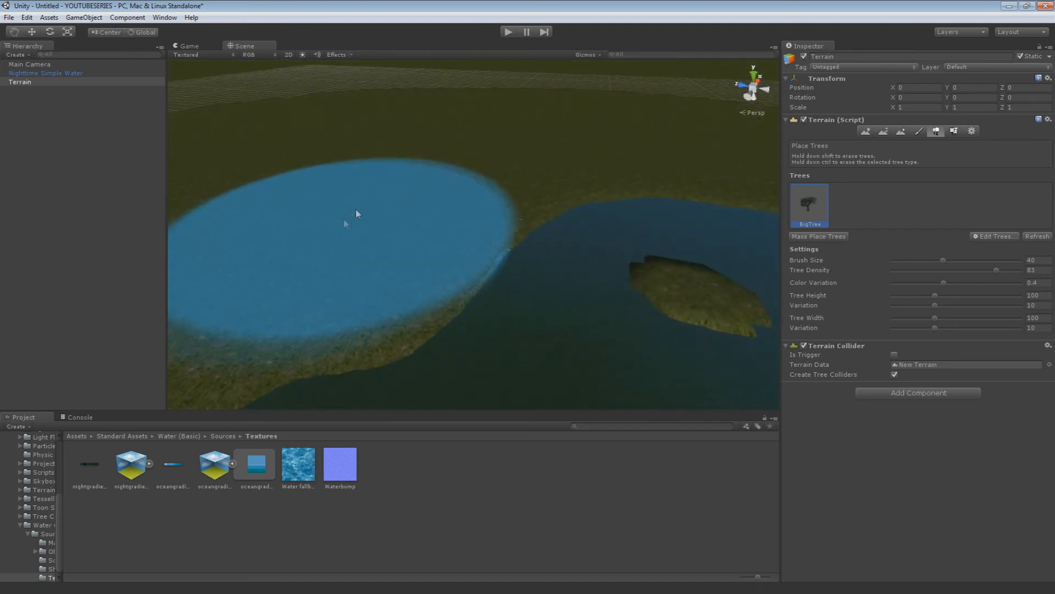
# Paint BigTree forest around the pond's shore with brush size 40 and tree density 83
pyautogui.click(358, 215)
pyautogui.moveTo(448, 155); pyautogui.dragTo(636, 175, button='right')
pyautogui.click(682, 264)
pyautogui.scroll(-5, 683, 263)
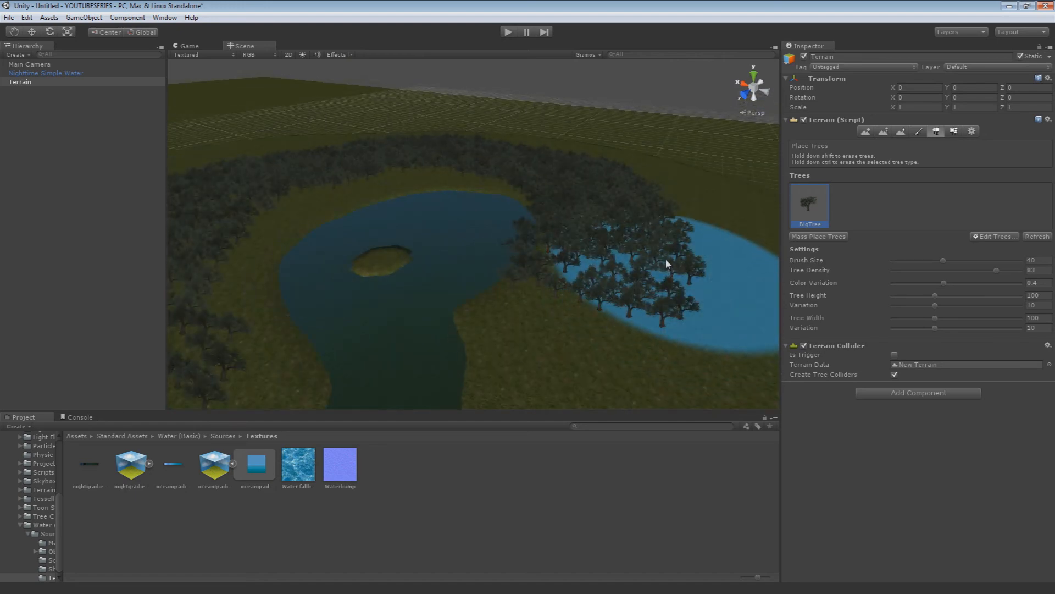
pyautogui.click(602, 297)
pyautogui.moveTo(577, 262)
pyautogui.mouseDown(button='right')
pyautogui.moveTo(612, 214)
pyautogui.moveTo(492, 170)
pyautogui.mouseUp(button='right')
# Extend the BigTree forest along both sides of the channel and around its narrow end
pyautogui.click(550, 88)
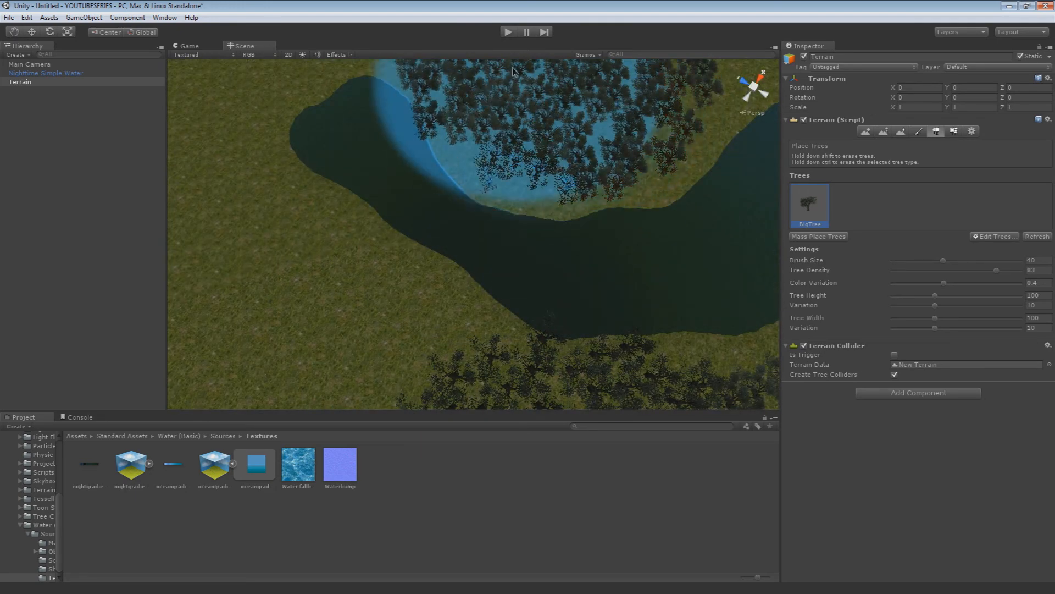
pyautogui.moveTo(549, 88); pyautogui.dragTo(535, 124, button='right')
pyautogui.moveTo(535, 125)
pyautogui.mouseDown()
pyautogui.moveTo(434, 163)
pyautogui.moveTo(341, 308)
pyautogui.mouseUp()
pyautogui.moveTo(340, 308); pyautogui.dragTo(472, 324, button='right')
pyautogui.scroll(-4, 473, 324)
pyautogui.moveTo(473, 325); pyautogui.dragTo(408, 278)
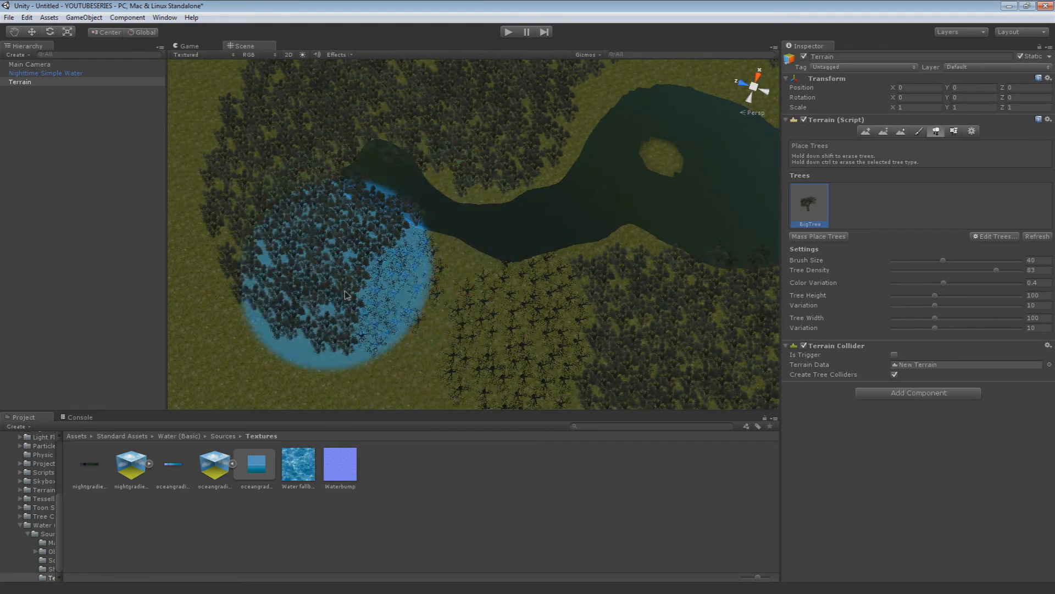
pyautogui.moveTo(336, 320)
pyautogui.mouseDown(button='right')
pyautogui.moveTo(367, 323)
pyautogui.moveTo(386, 299)
pyautogui.moveTo(480, 292)
pyautogui.mouseUp(button='right')
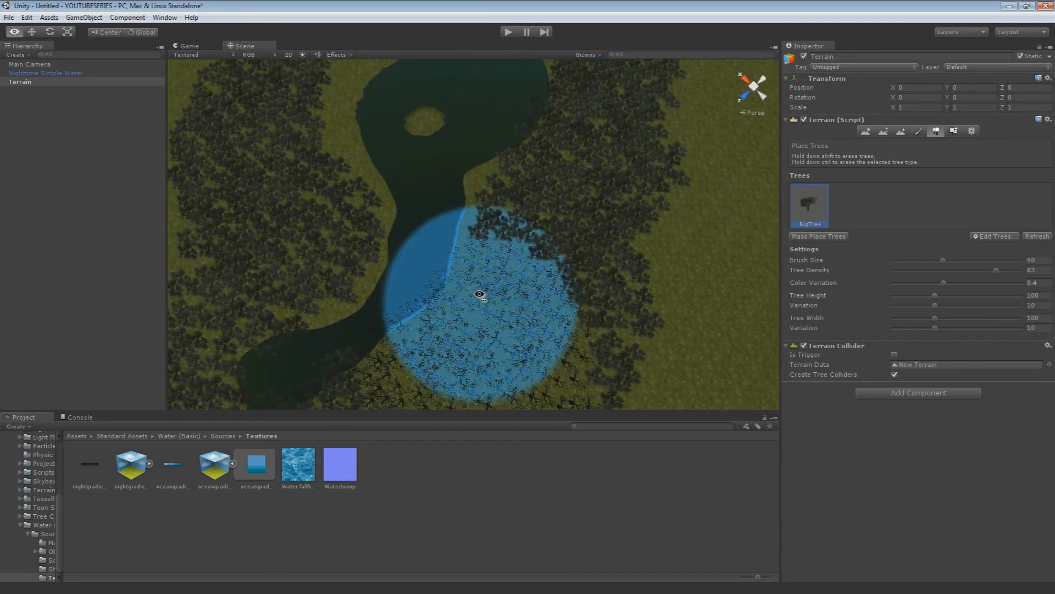
# Erase the trees closest to the channel and pond with the tree brush size set to 15.8, leaving a clear grass margin
pyautogui.moveTo(943, 261); pyautogui.dragTo(927, 267)
pyautogui.moveTo(385, 228)
pyautogui.mouseDown(button='right')
pyautogui.moveTo(295, 242)
pyautogui.moveTo(254, 233)
pyautogui.mouseUp(button='right')
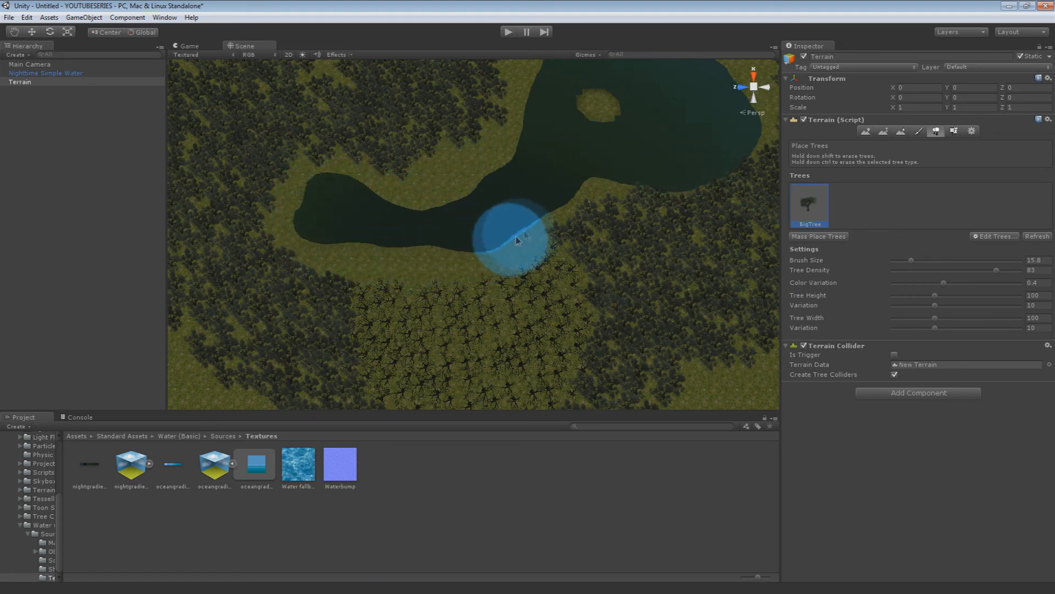
pyautogui.moveTo(633, 209); pyautogui.dragTo(669, 179, button='right')
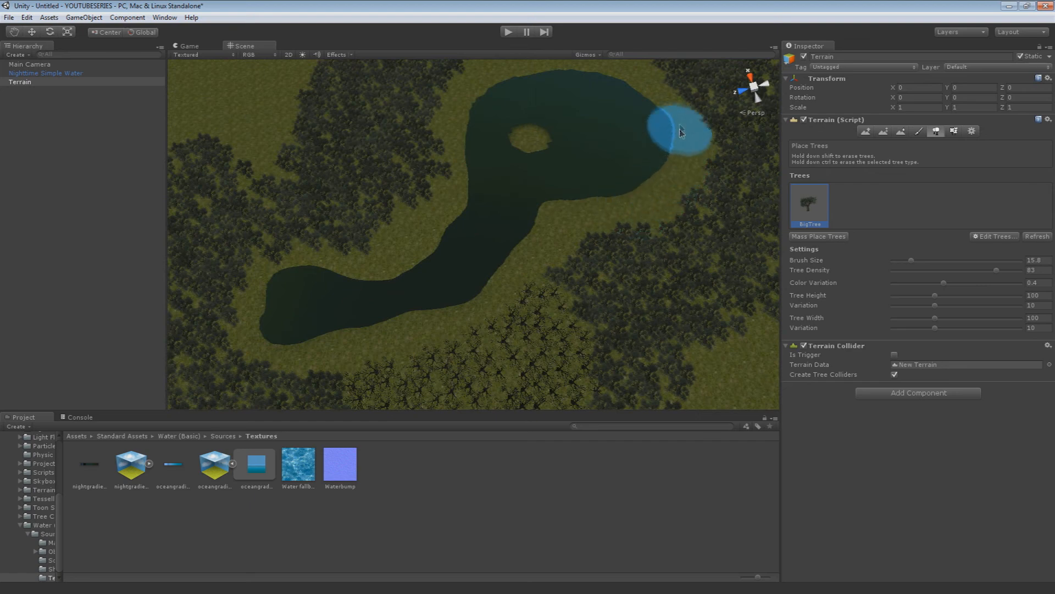
pyautogui.moveTo(674, 117); pyautogui.dragTo(584, 110, button='right')
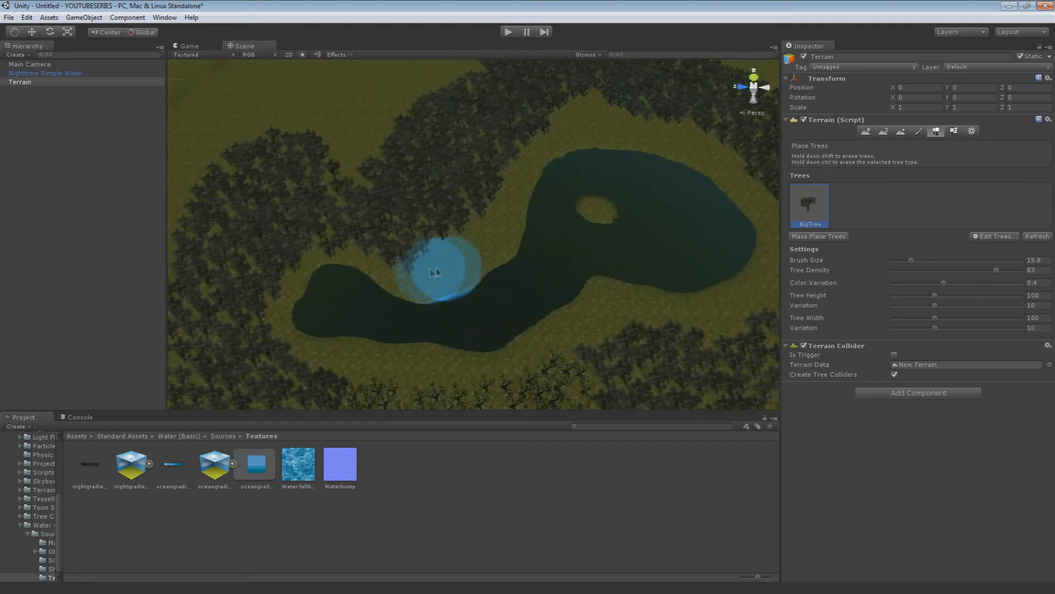
# Add the GoodDirt texture to the terrain's paintable textures
pyautogui.click(919, 131)
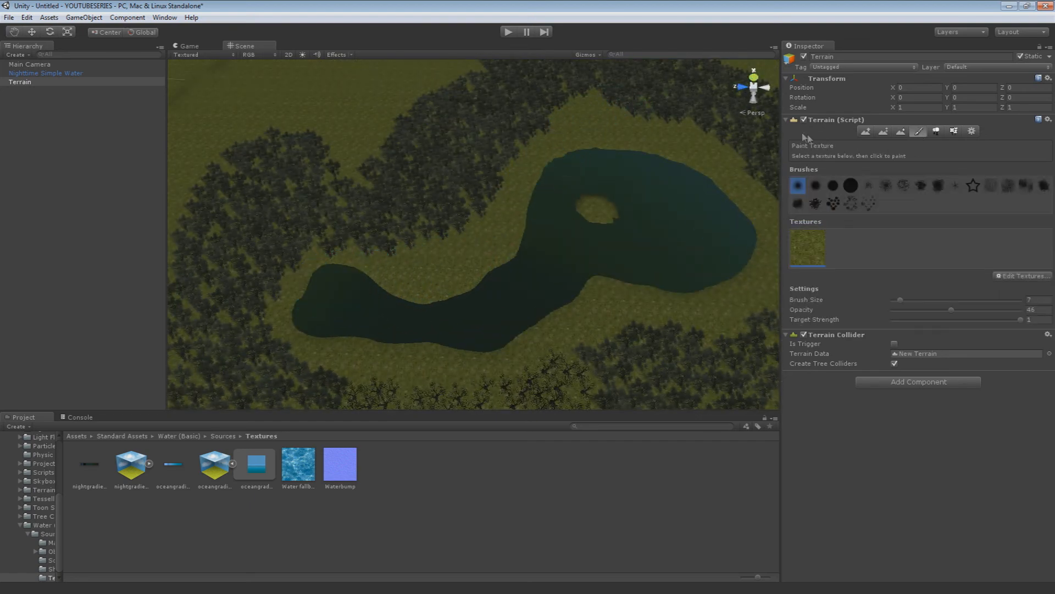
pyautogui.click(1006, 272)
pyautogui.click(983, 279)
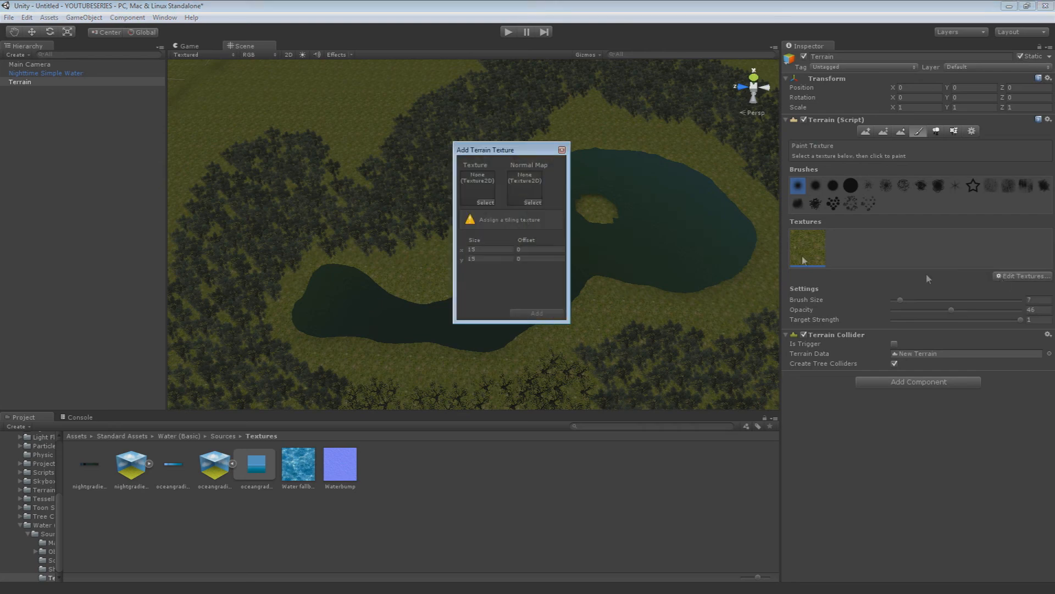
pyautogui.click(484, 203)
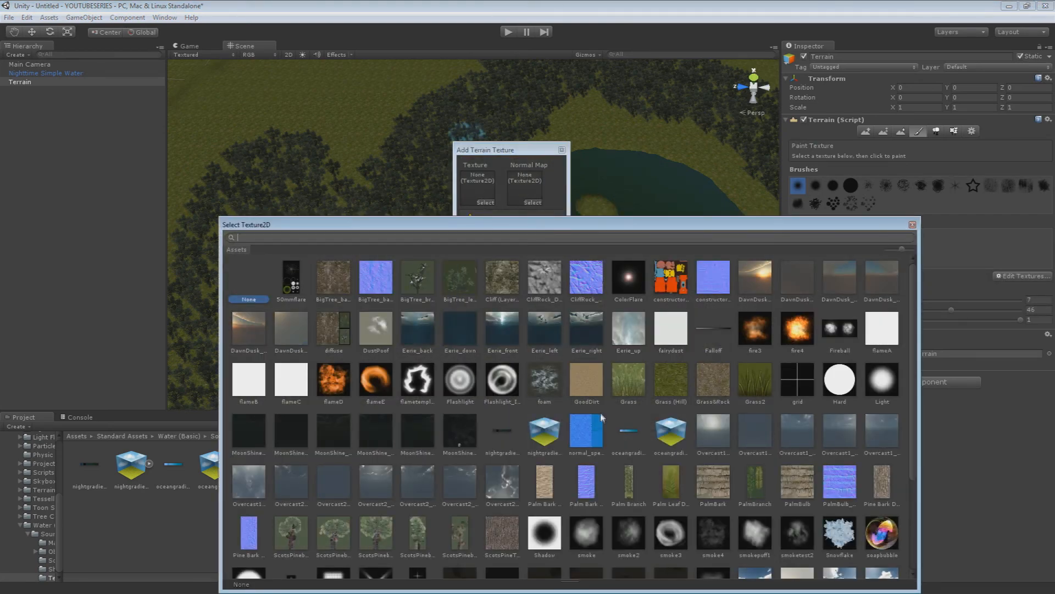
pyautogui.doubleClick(596, 392)
pyautogui.click(533, 312)
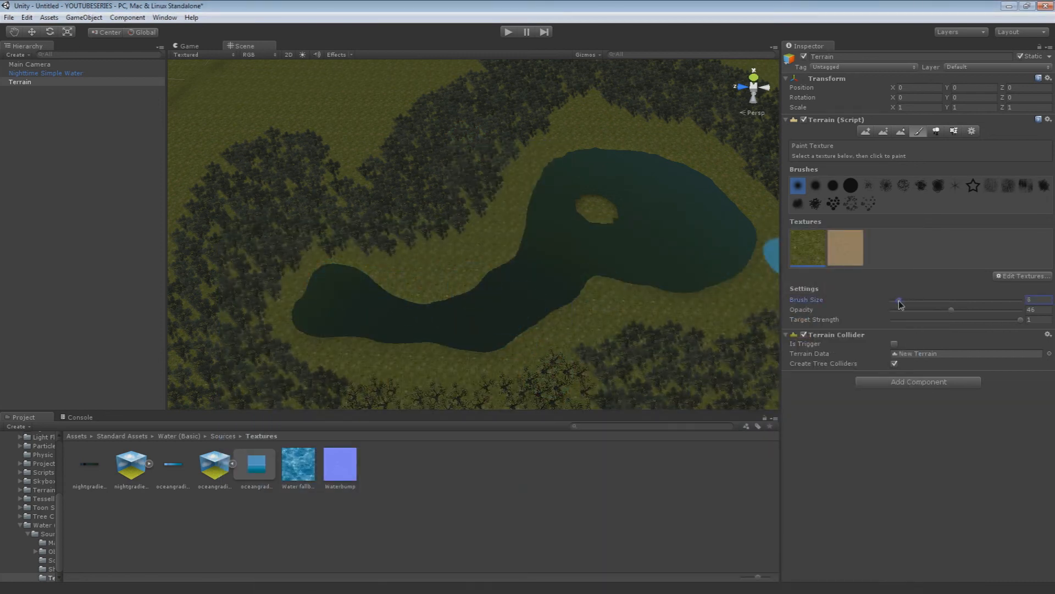
# Paint the GoodDirt texture with brush size 5 around the channel's narrow end, along its far bank and around the pond's outer shore
pyautogui.press('BackSpace')
pyautogui.moveTo(293, 326); pyautogui.dragTo(307, 294)
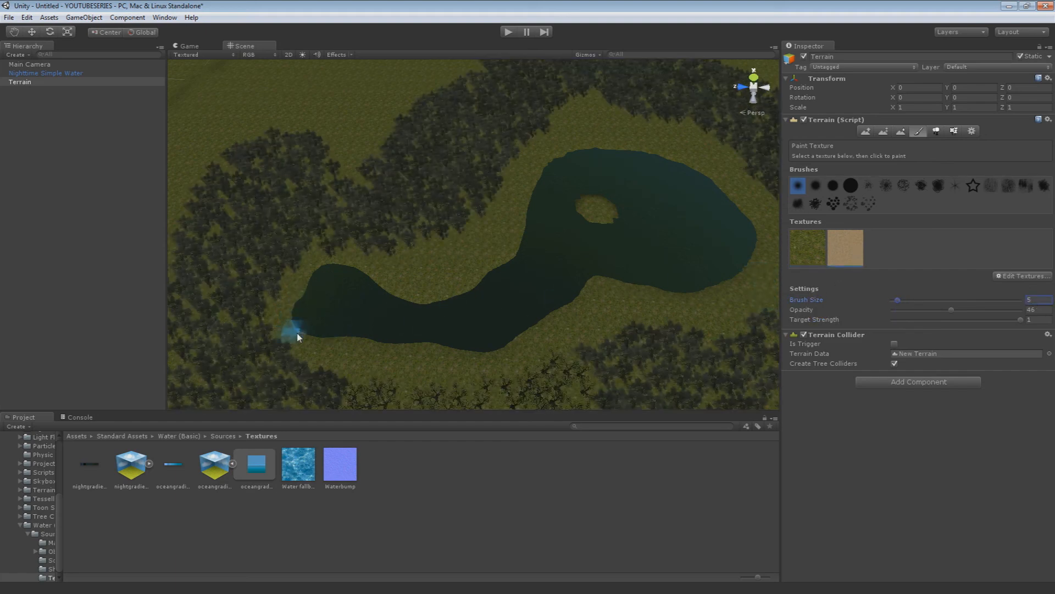
pyautogui.moveTo(298, 334); pyautogui.dragTo(296, 325)
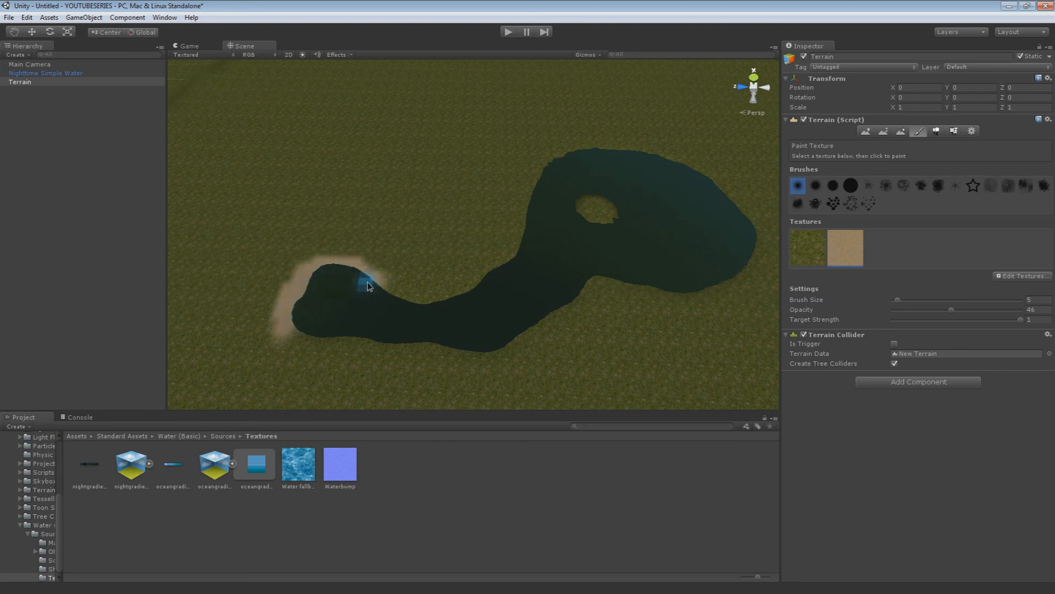
pyautogui.moveTo(415, 303)
pyautogui.mouseDown()
pyautogui.moveTo(462, 288)
pyautogui.moveTo(497, 254)
pyautogui.moveTo(434, 304)
pyautogui.mouseUp()
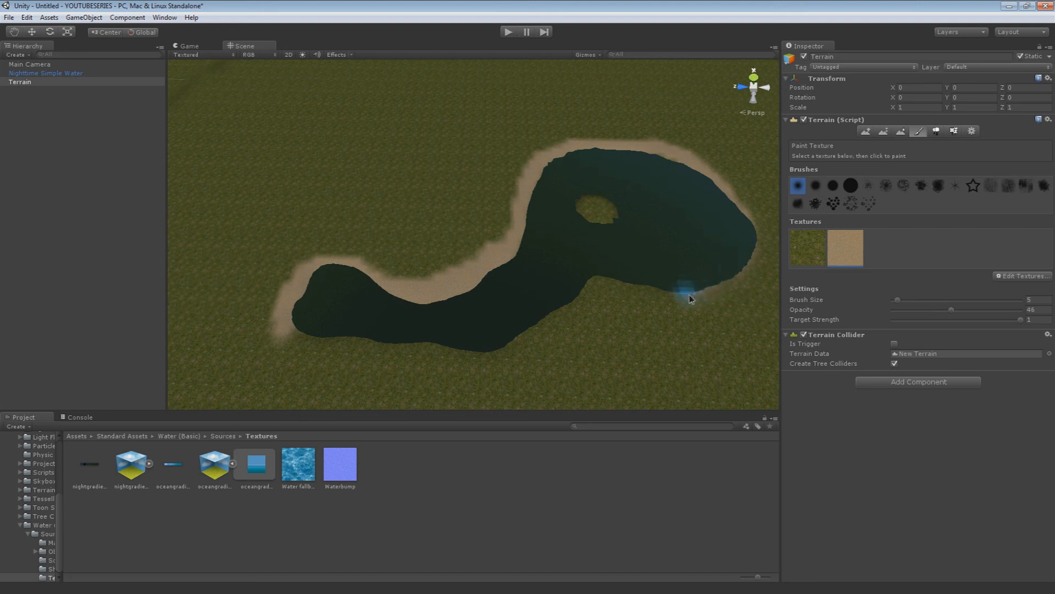
pyautogui.moveTo(758, 253); pyautogui.dragTo(695, 303)
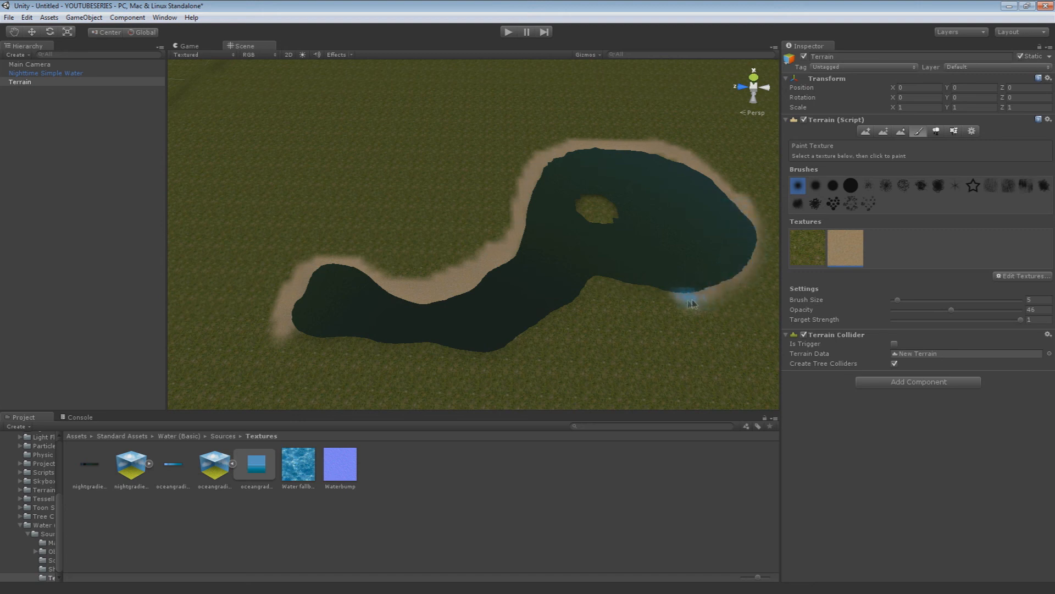
# Continue the GoodDirt bank along the near side of the channel up to where it widens into the pond
pyautogui.moveTo(546, 327)
pyautogui.mouseDown()
pyautogui.moveTo(478, 358)
pyautogui.moveTo(299, 339)
pyautogui.moveTo(409, 360)
pyautogui.moveTo(525, 353)
pyautogui.mouseUp()
pyautogui.moveTo(449, 363); pyautogui.dragTo(474, 350)
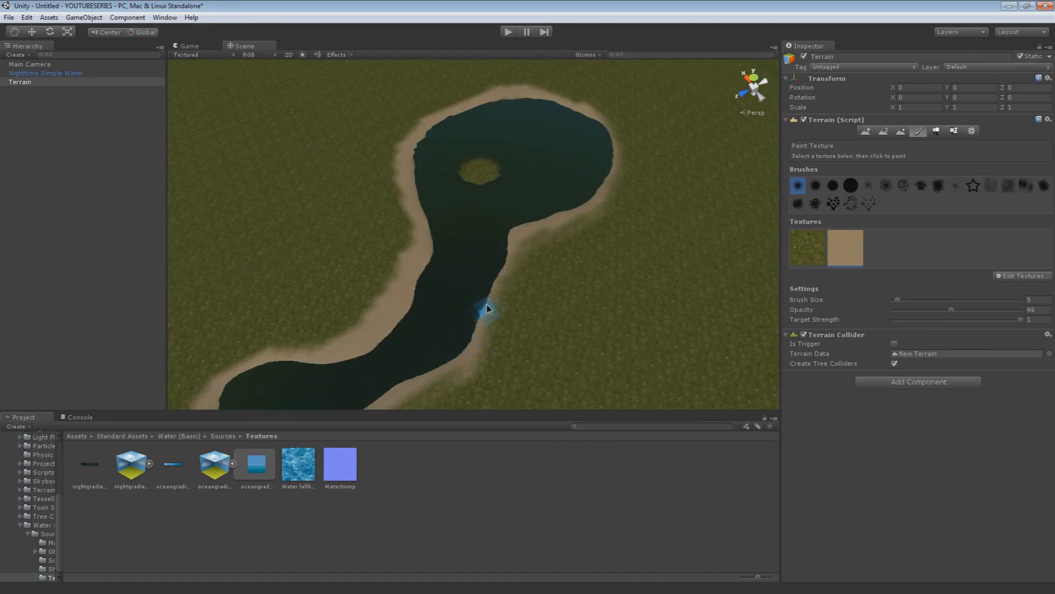
pyautogui.moveTo(542, 233)
pyautogui.keyDown('alt'); pyautogui.mouseDown()
pyautogui.moveTo(352, 226)
pyautogui.moveTo(504, 235)
pyautogui.mouseUp(); pyautogui.keyUp('alt')
pyautogui.moveTo(504, 234); pyautogui.dragTo(503, 207, button='right')
# Widen the GoodDirt strip on the channel's far bank and fill in the grass patches left in it
pyautogui.moveTo(341, 200); pyautogui.dragTo(444, 183)
pyautogui.moveTo(477, 139); pyautogui.dragTo(491, 139)
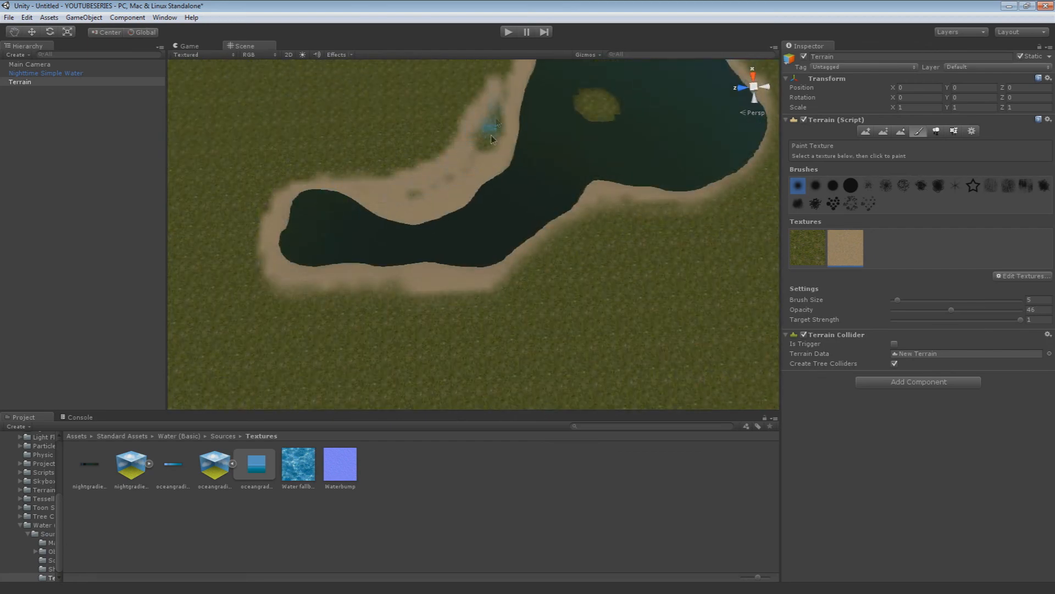
pyautogui.moveTo(418, 202); pyautogui.dragTo(467, 156, button='right')
pyautogui.moveTo(465, 202); pyautogui.dragTo(466, 211)
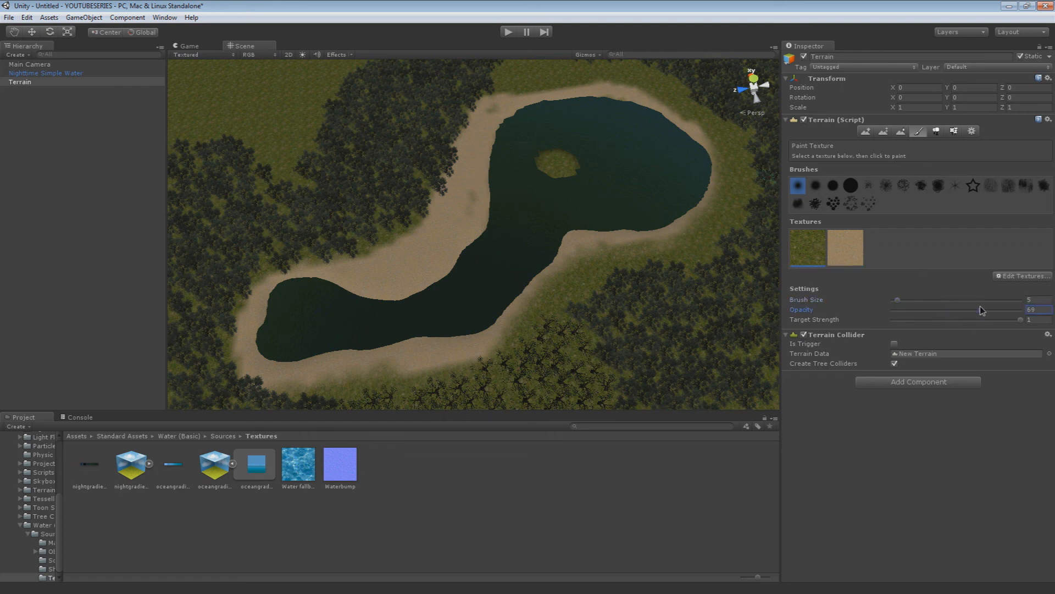
# Blend grass texture into the outer edges of the dirt banks with brush size 10, opacity 16 and target strength 0.323
pyautogui.moveTo(524, 308); pyautogui.dragTo(429, 343, button='right')
pyautogui.moveTo(359, 266); pyautogui.dragTo(365, 277)
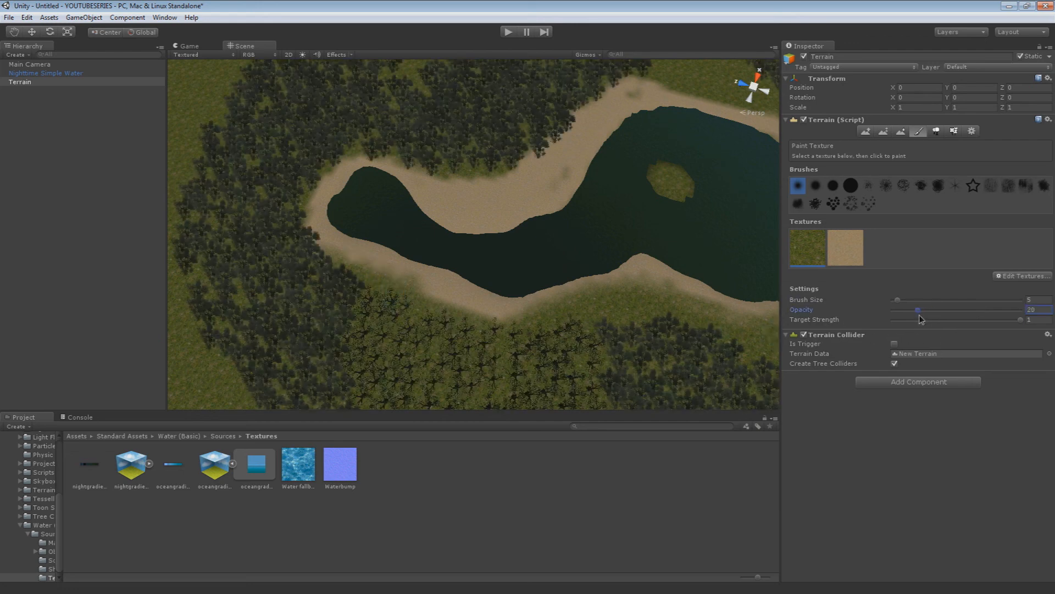
pyautogui.moveTo(352, 272); pyautogui.dragTo(434, 308)
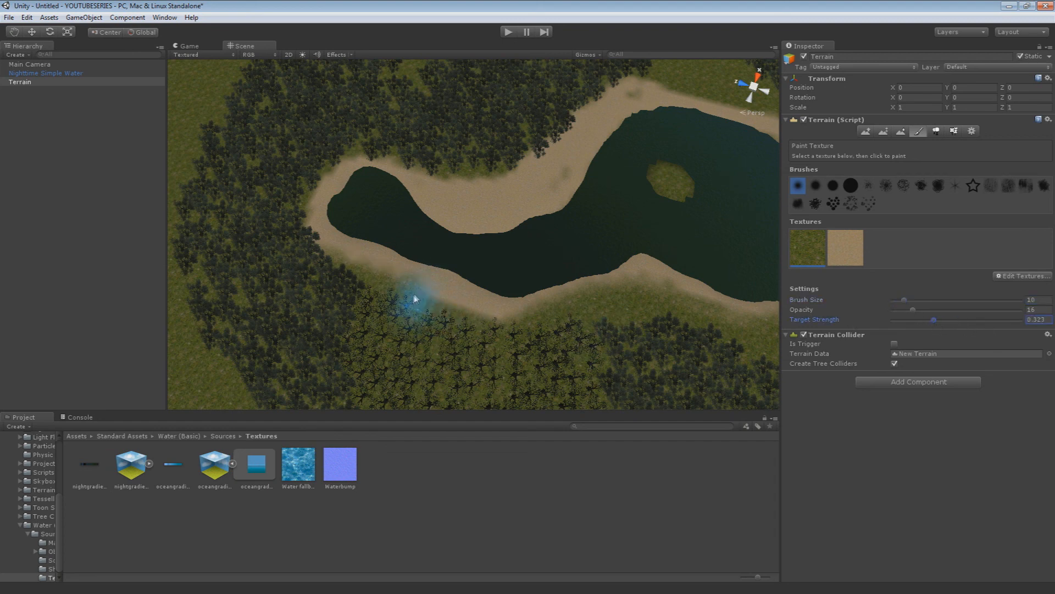
pyautogui.moveTo(411, 306)
pyautogui.mouseDown()
pyautogui.moveTo(480, 344)
pyautogui.moveTo(309, 282)
pyautogui.moveTo(292, 219)
pyautogui.moveTo(303, 174)
pyautogui.moveTo(337, 154)
pyautogui.moveTo(383, 147)
pyautogui.moveTo(447, 160)
pyautogui.moveTo(504, 155)
pyautogui.moveTo(600, 97)
pyautogui.mouseUp()
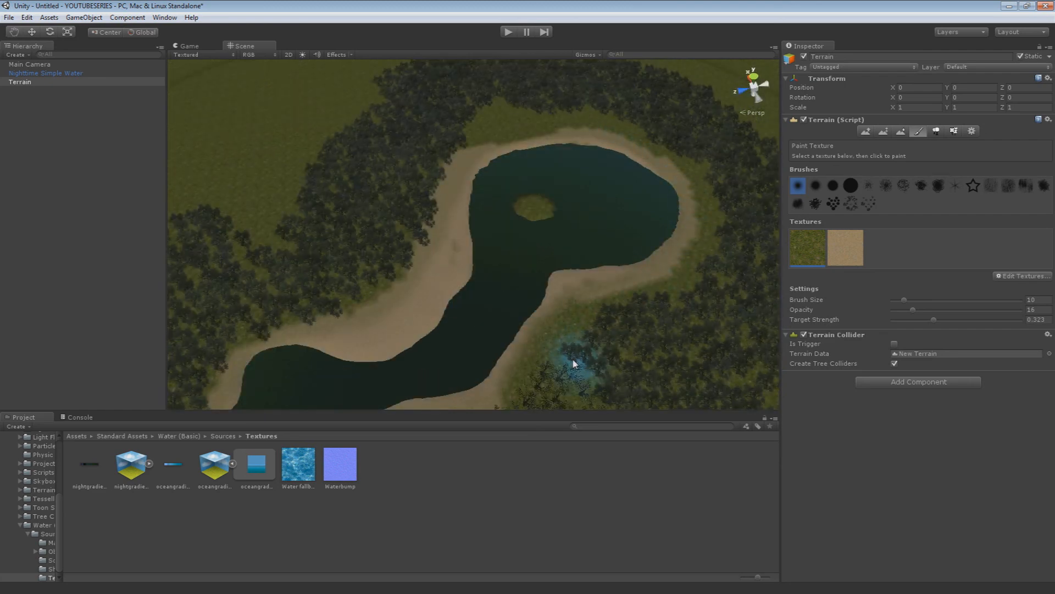
pyautogui.moveTo(573, 362)
pyautogui.mouseDown(button='right')
pyautogui.moveTo(482, 392)
pyautogui.moveTo(597, 344)
pyautogui.moveTo(582, 347)
pyautogui.moveTo(553, 308)
pyautogui.mouseUp(button='right')
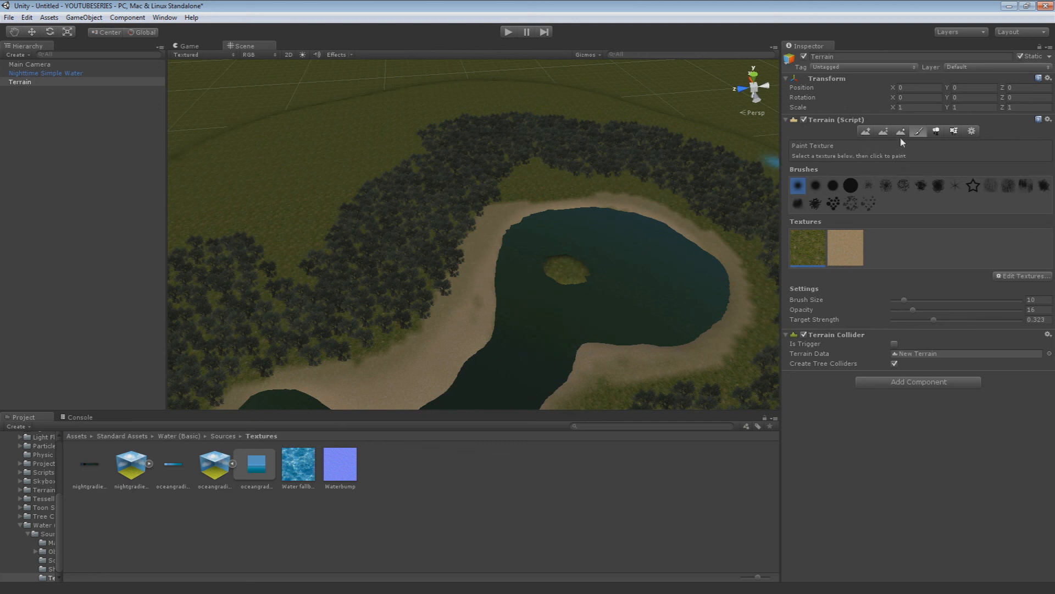
# Switch the terrain to tree placement with BigTree and restore the Scene view's default lighting
pyautogui.click(937, 131)
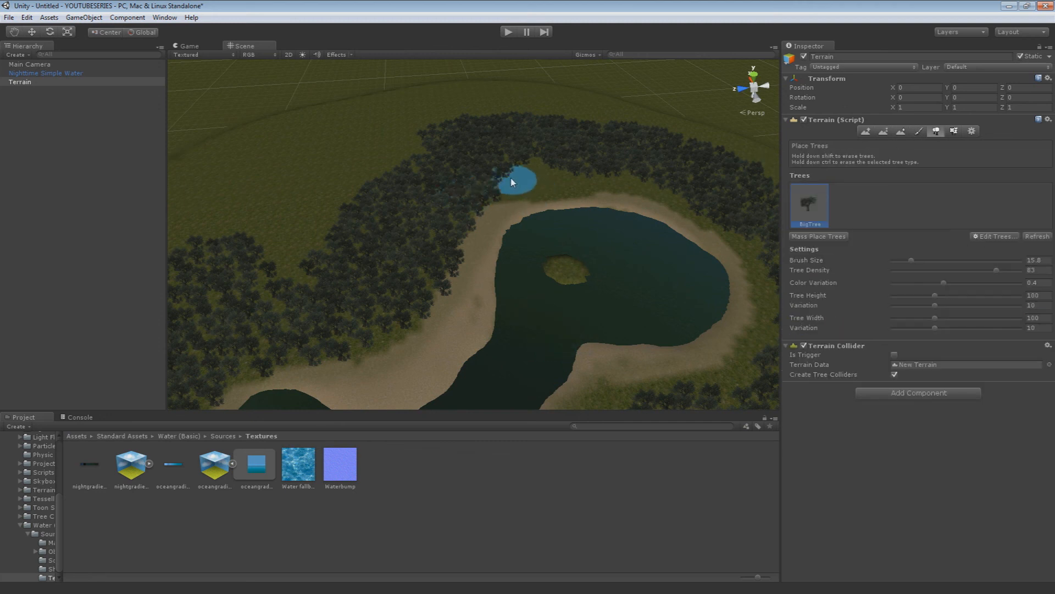
pyautogui.moveTo(509, 173); pyautogui.dragTo(298, 97, button='right')
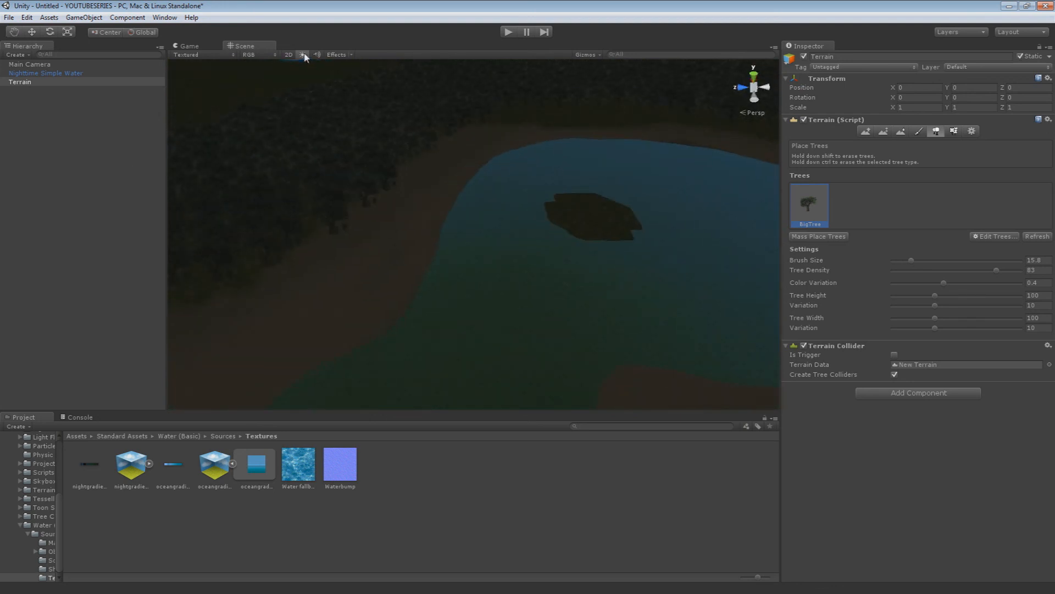
pyautogui.click(302, 55)
pyautogui.moveTo(385, 154); pyautogui.dragTo(371, 208, button='right')
pyautogui.press('s')
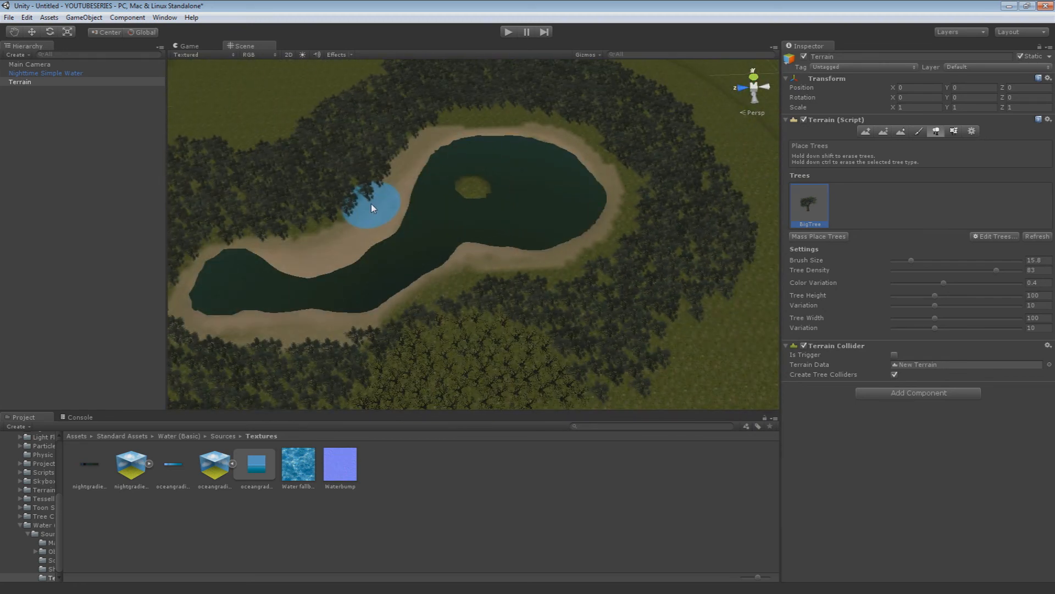